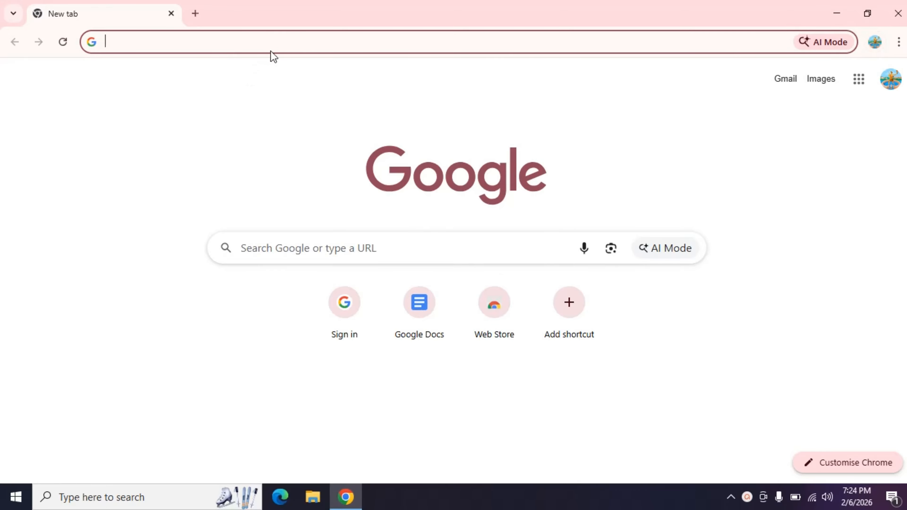
Search Google for "xampp download" and open the Download XAMPP page on apachefriends.org
{"action": "left_click", "coordinate": [275, 45]}
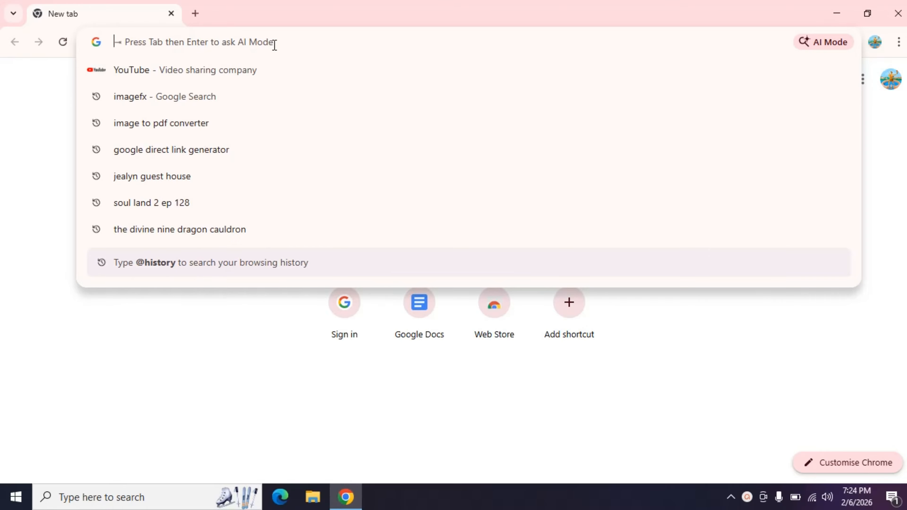
{"action": "type", "text": "Xa"}
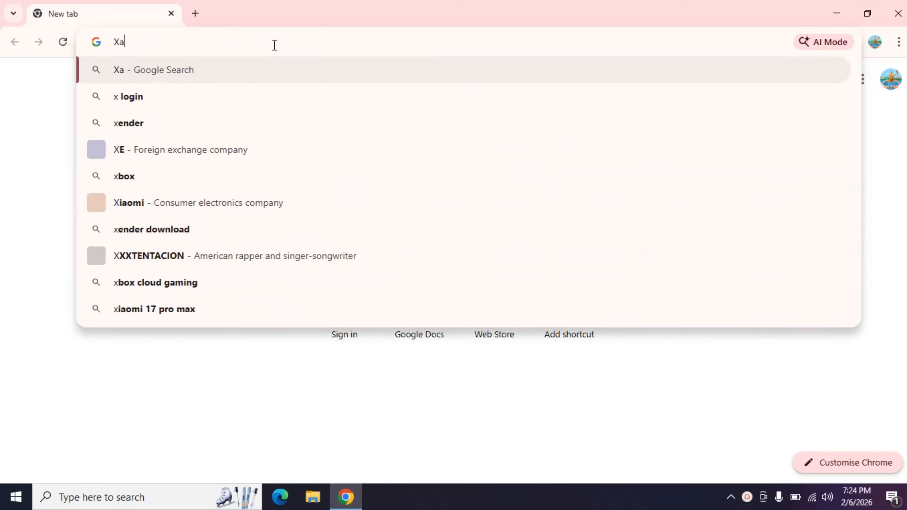
{"action": "type", "text": "mp"}
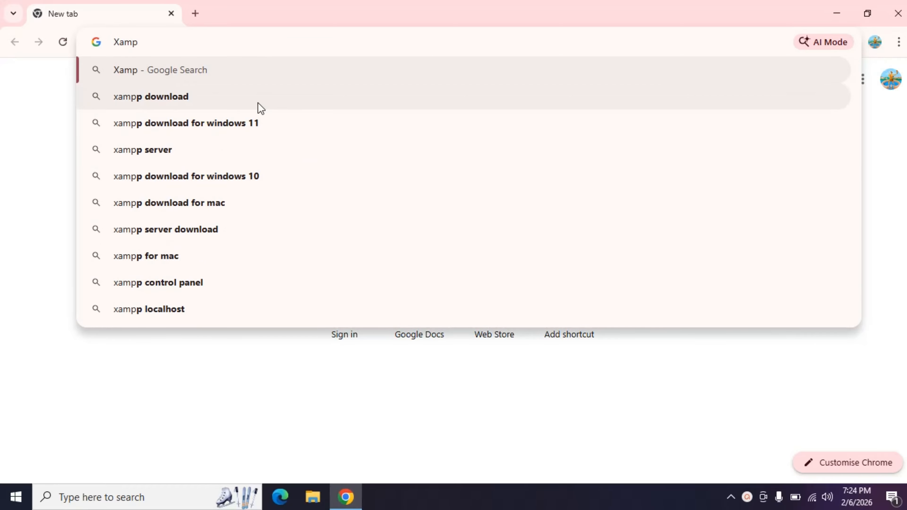
{"action": "left_click", "coordinate": [260, 108]}
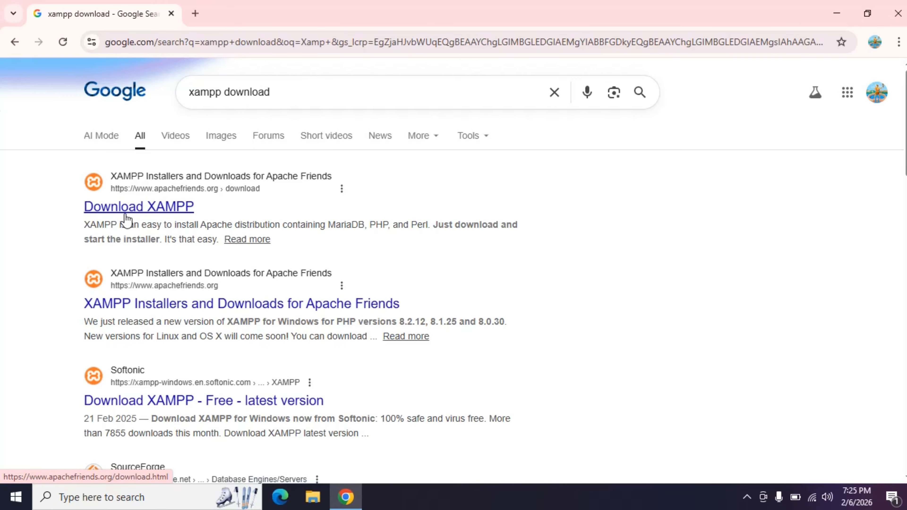
{"action": "left_click", "coordinate": [146, 215]}
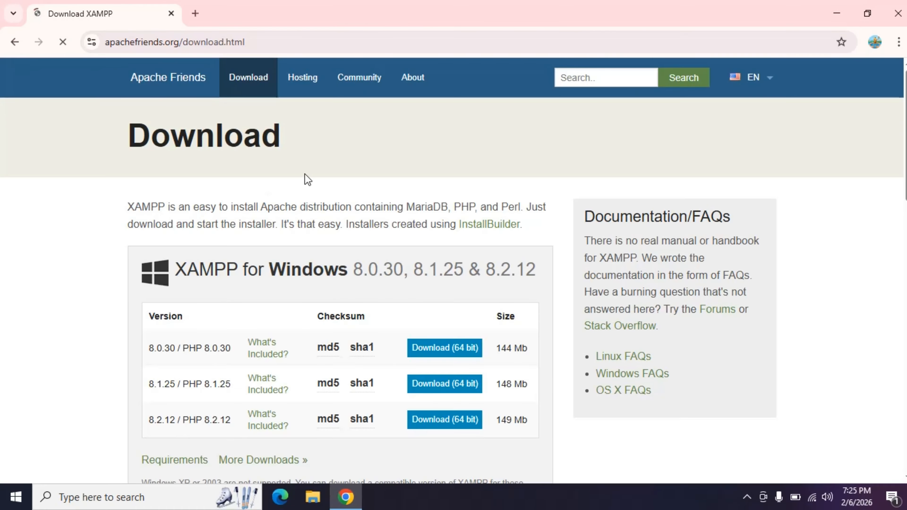
Download the 64-bit XAMPP for Windows installer, version 8.2.12, and check its progress in the recent downloads
{"action": "scroll", "coordinate": [304, 177], "scroll_direction": "down", "scroll_amount": 2}
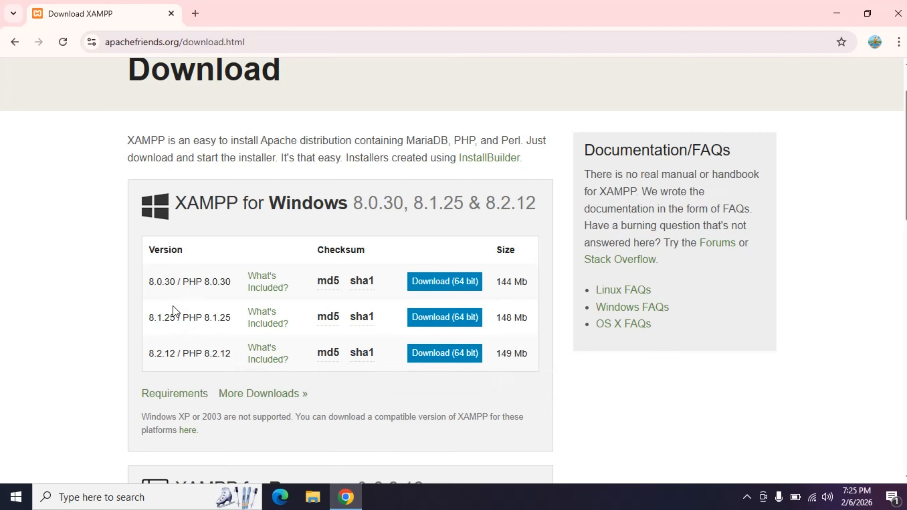
{"action": "scroll", "coordinate": [175, 279], "scroll_direction": "down", "scroll_amount": 2}
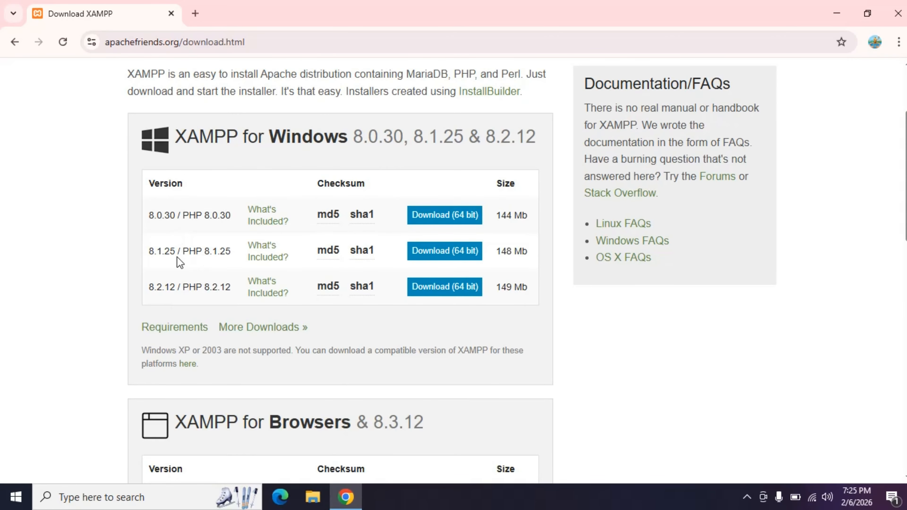
{"action": "left_click", "coordinate": [446, 294]}
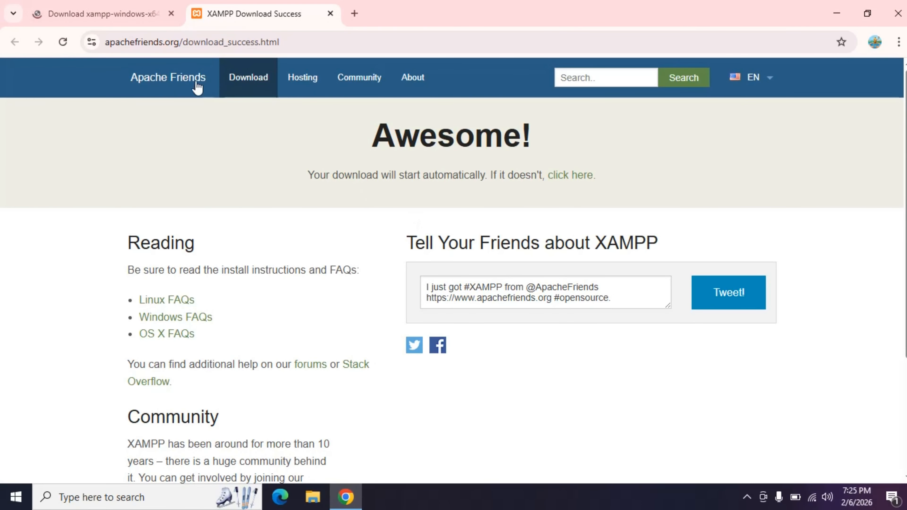
{"action": "scroll", "coordinate": [326, 226], "scroll_direction": "down", "scroll_amount": 2}
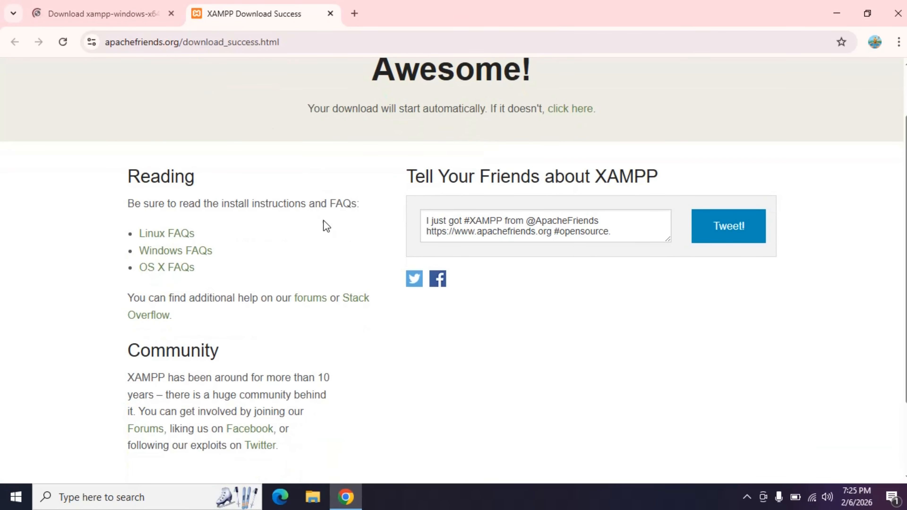
{"action": "scroll", "coordinate": [315, 205], "scroll_direction": "up", "scroll_amount": 2}
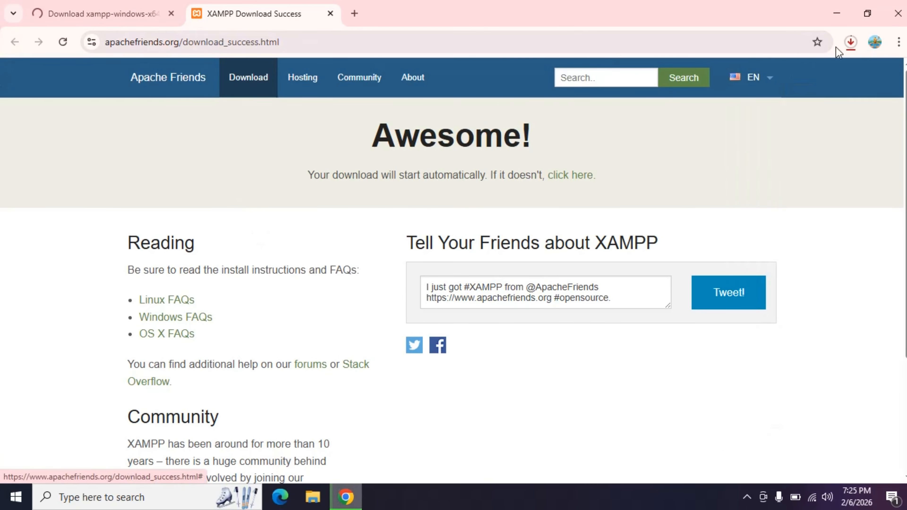
{"action": "left_click", "coordinate": [849, 43]}
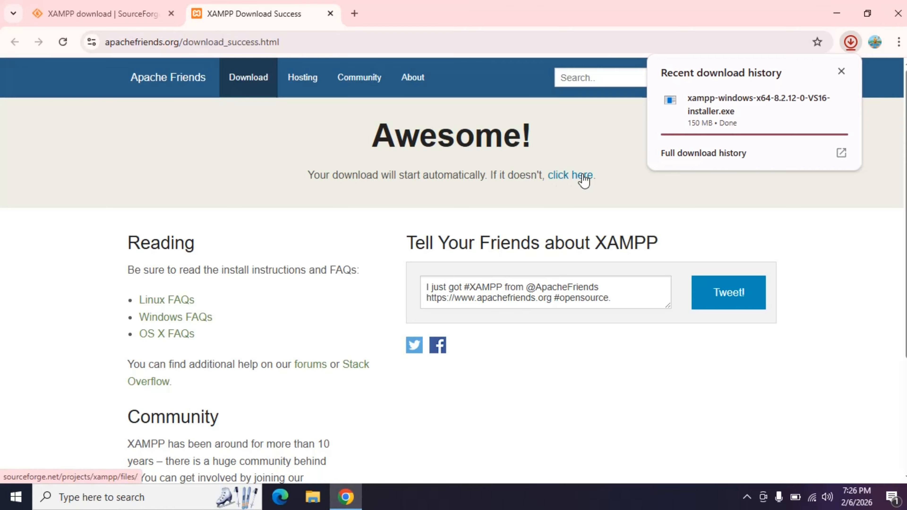
Switch to File Explorer and open the Downloads folder
{"action": "mouse_move", "coordinate": [735, 139]}
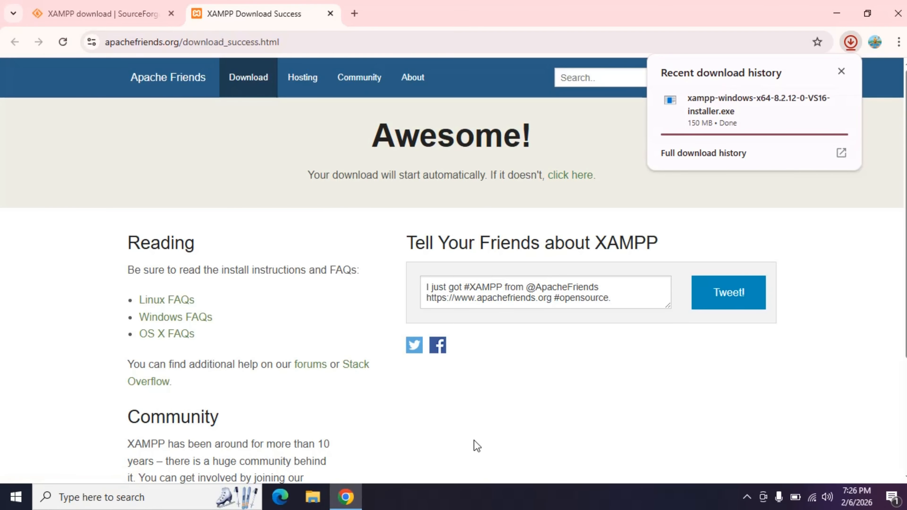
{"action": "left_click", "coordinate": [313, 504]}
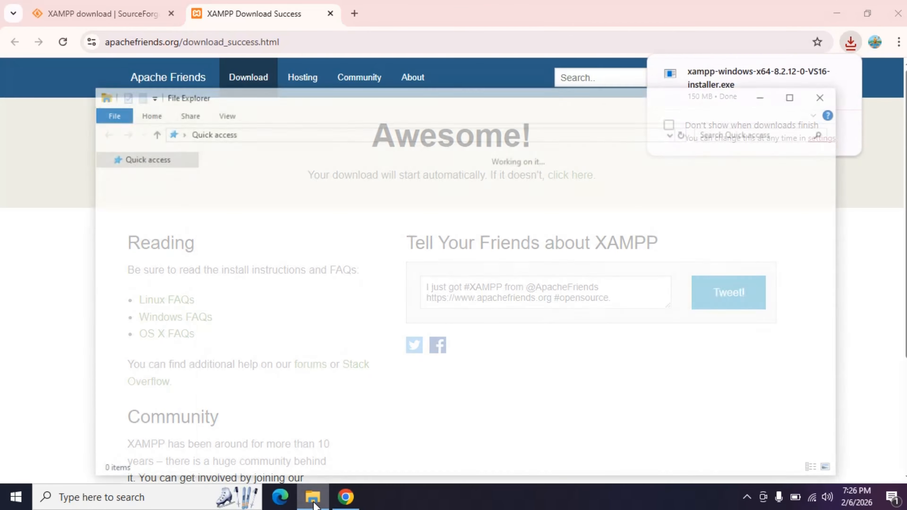
{"action": "left_click", "coordinate": [154, 198]}
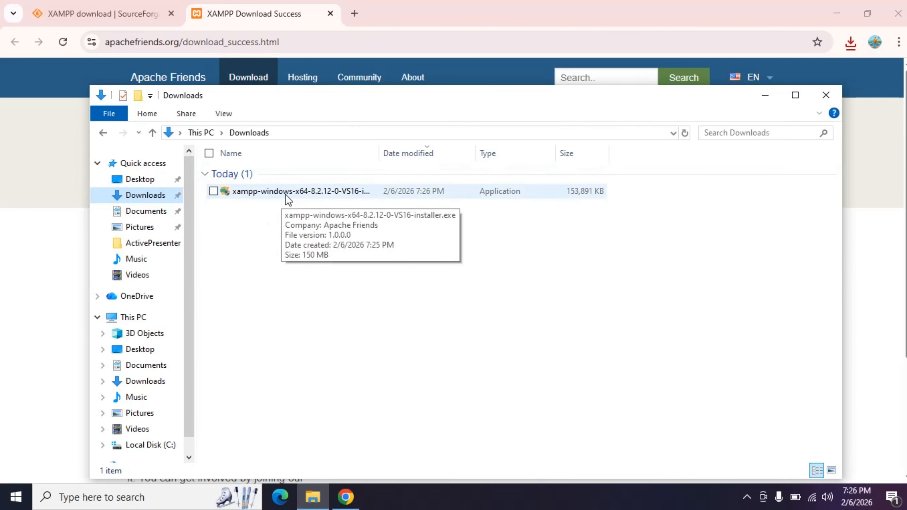
{"action": "left_click", "coordinate": [306, 193]}
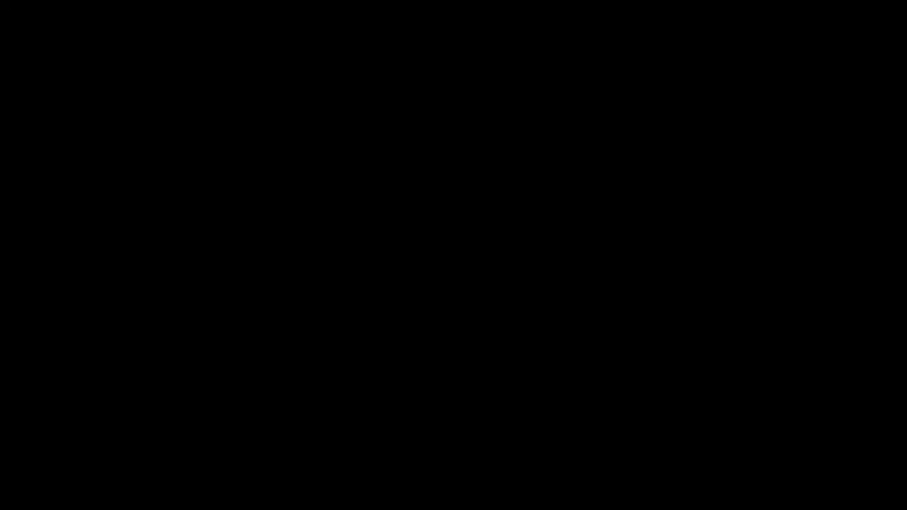
{"action": "left_click", "coordinate": [371, 345]}
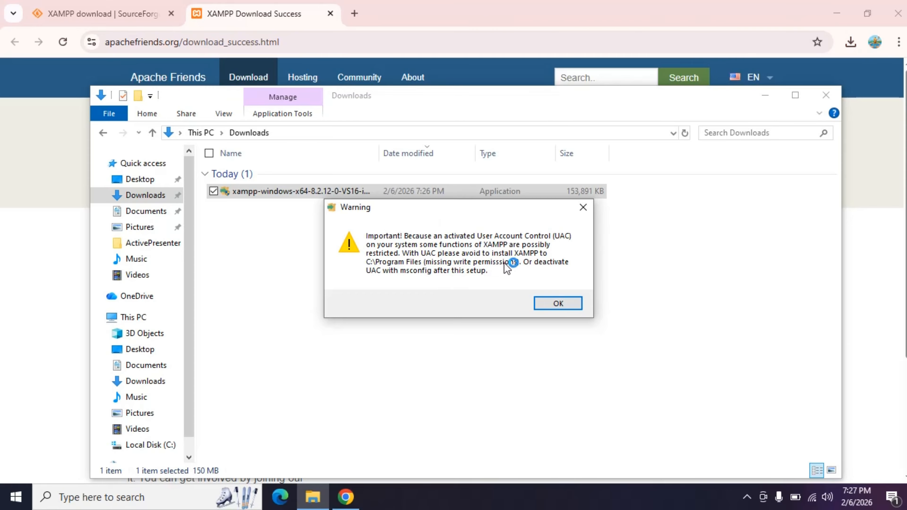
{"action": "left_click", "coordinate": [558, 305]}
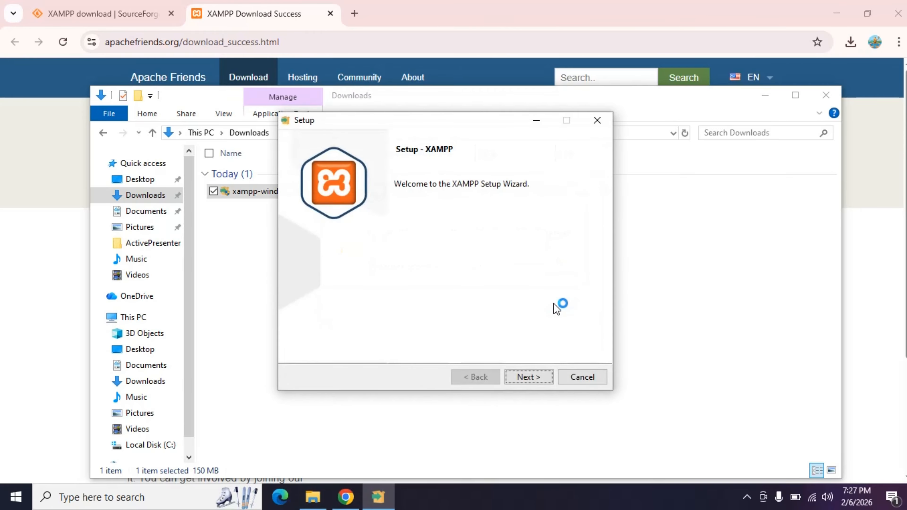
{"action": "left_click", "coordinate": [579, 381]}
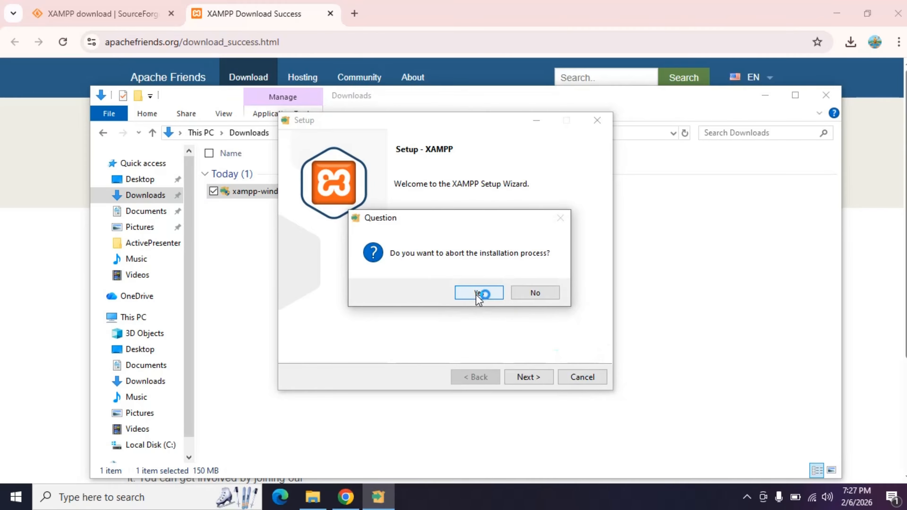
{"action": "left_click", "coordinate": [477, 294]}
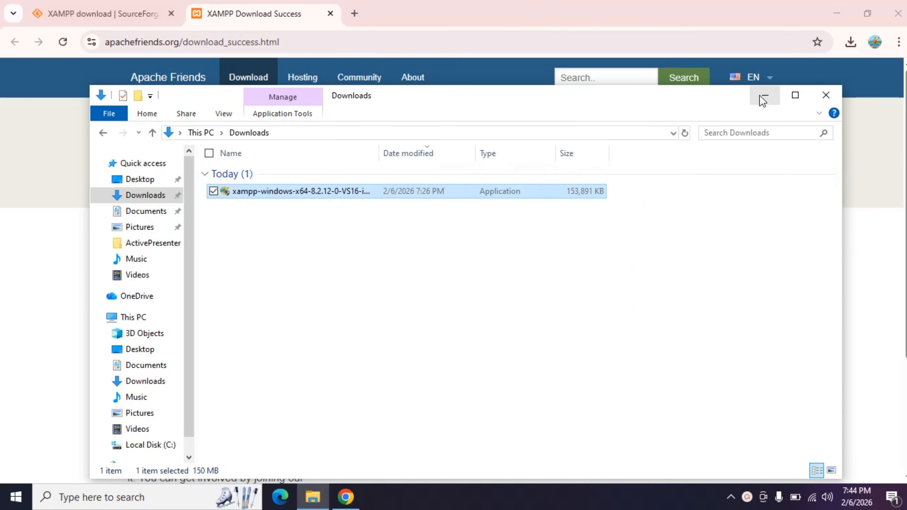
Minimise the File Explorer and Chrome windows, and open System Configuration through the Windows search
{"action": "left_click", "coordinate": [761, 96]}
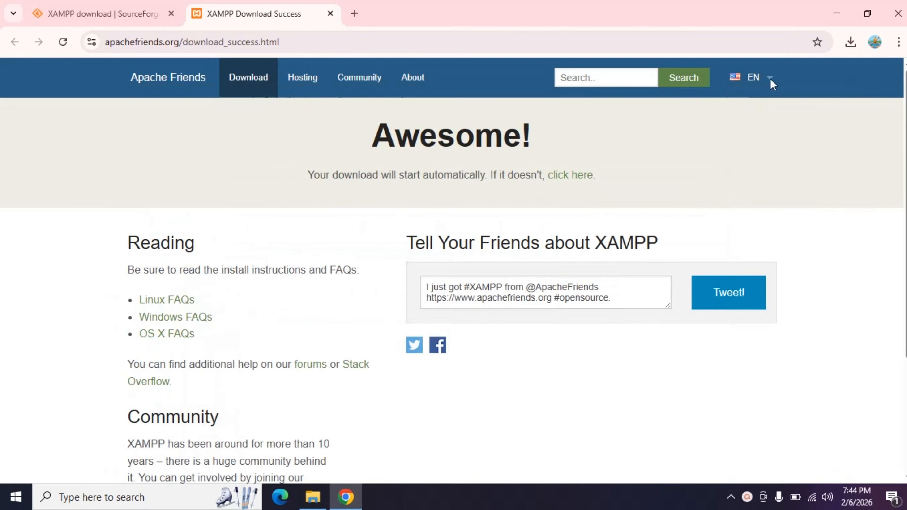
{"action": "left_click", "coordinate": [836, 13]}
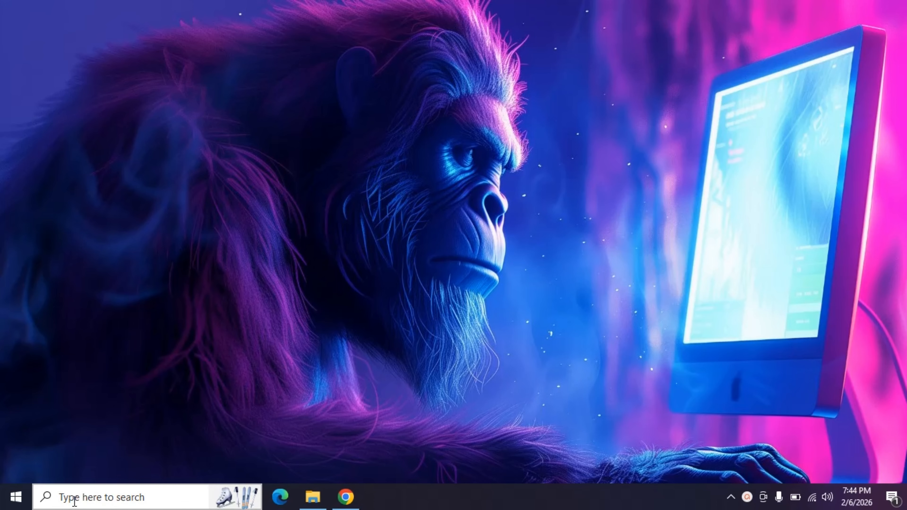
{"action": "left_click", "coordinate": [94, 499]}
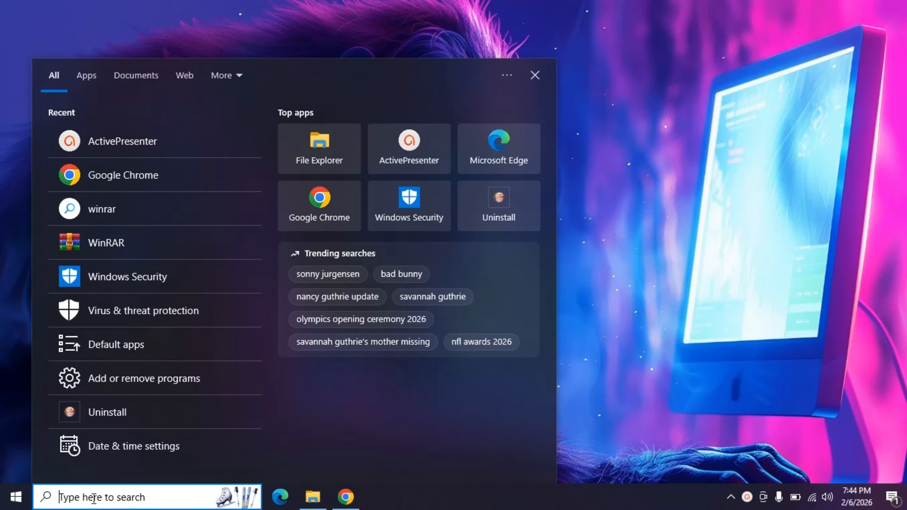
{"action": "type", "text": "Syste"}
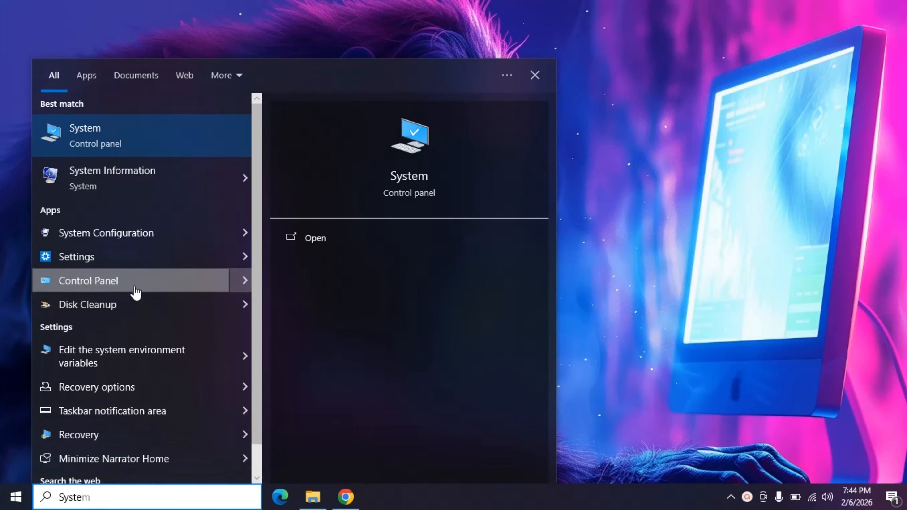
{"action": "left_click", "coordinate": [128, 238]}
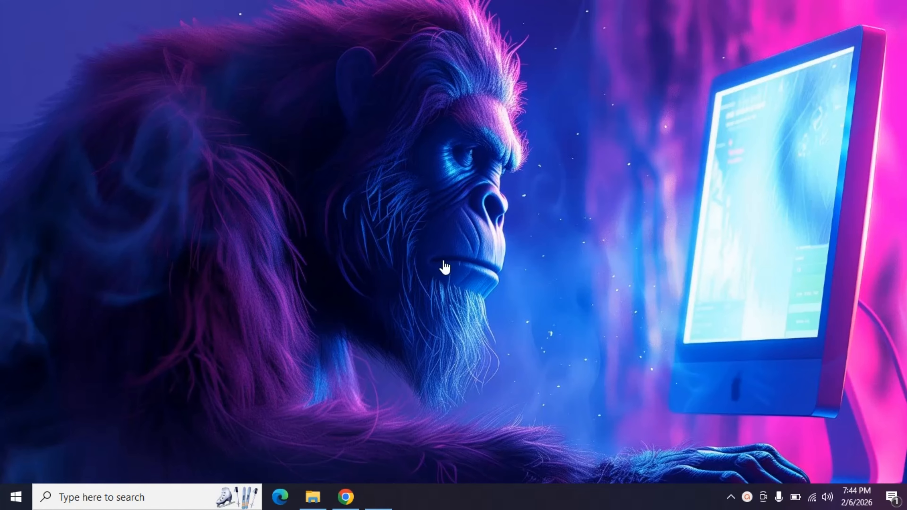
{"action": "left_click_drag", "start_coordinate": [401, 121], "coordinate": [328, 86]}
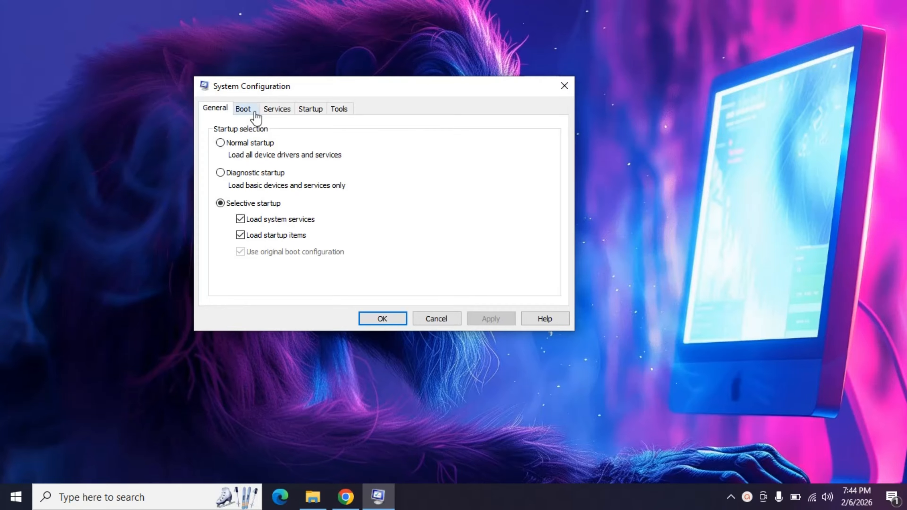
Launch the Change UAC Settings tool from System Configuration
{"action": "left_click", "coordinate": [339, 114]}
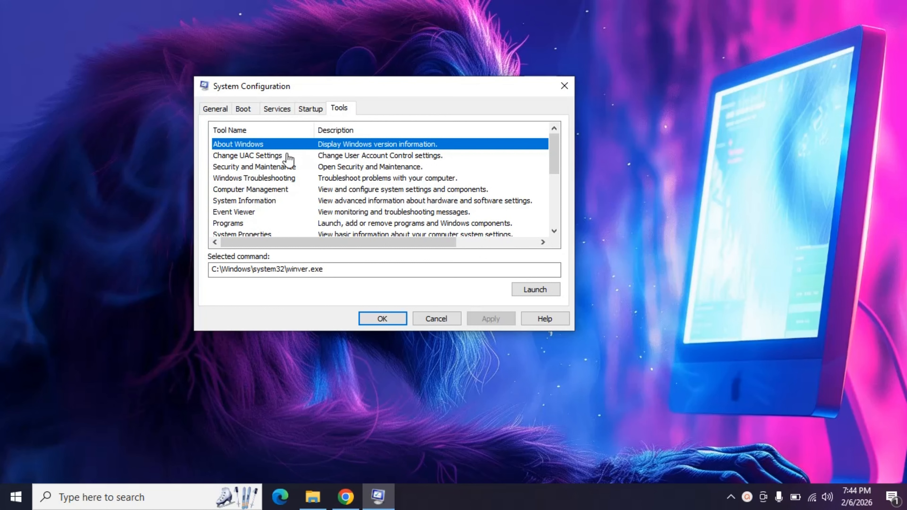
{"action": "left_click", "coordinate": [265, 157]}
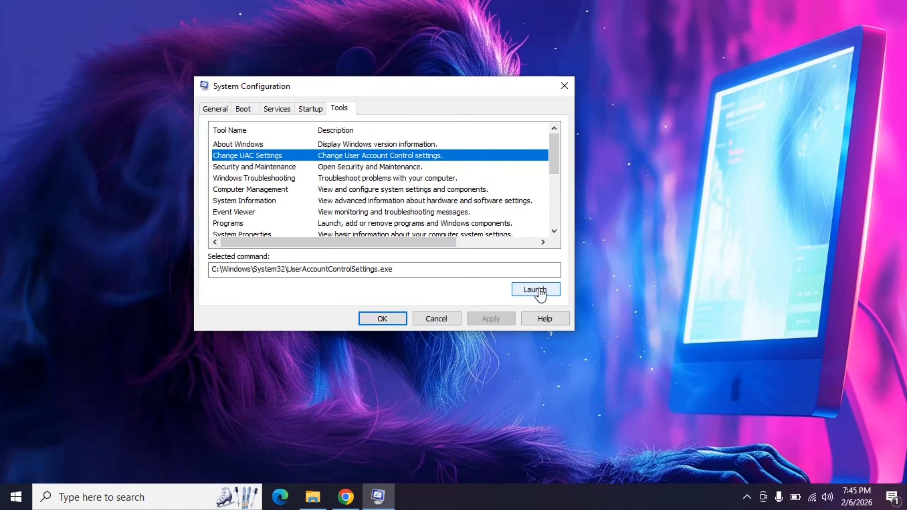
{"action": "left_click", "coordinate": [531, 290]}
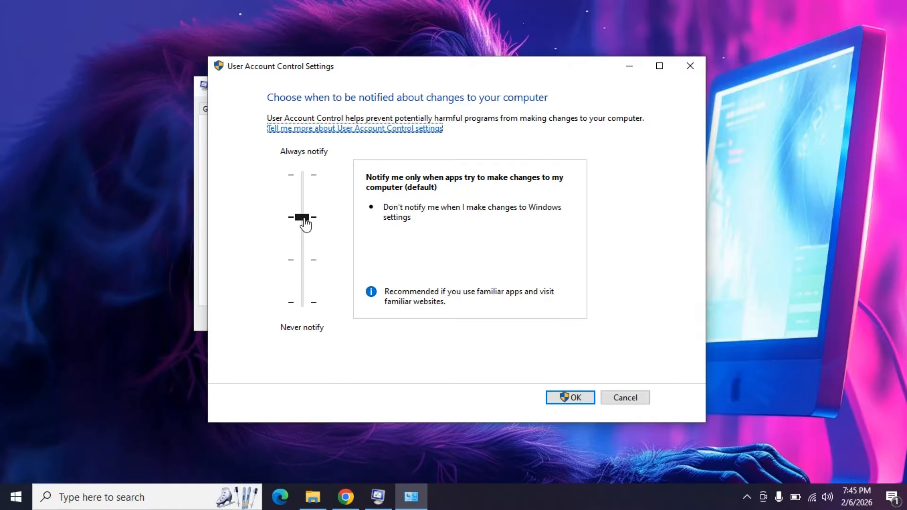
Set the User Account Control notification level to Never notify, and close System Configuration
{"action": "left_click_drag", "start_coordinate": [305, 220], "coordinate": [305, 221]}
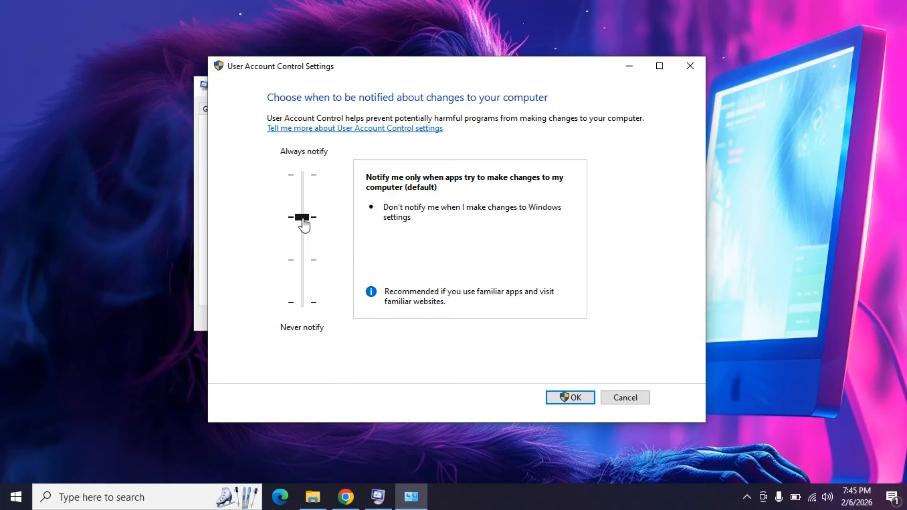
{"action": "left_click_drag", "start_coordinate": [304, 227], "coordinate": [309, 319]}
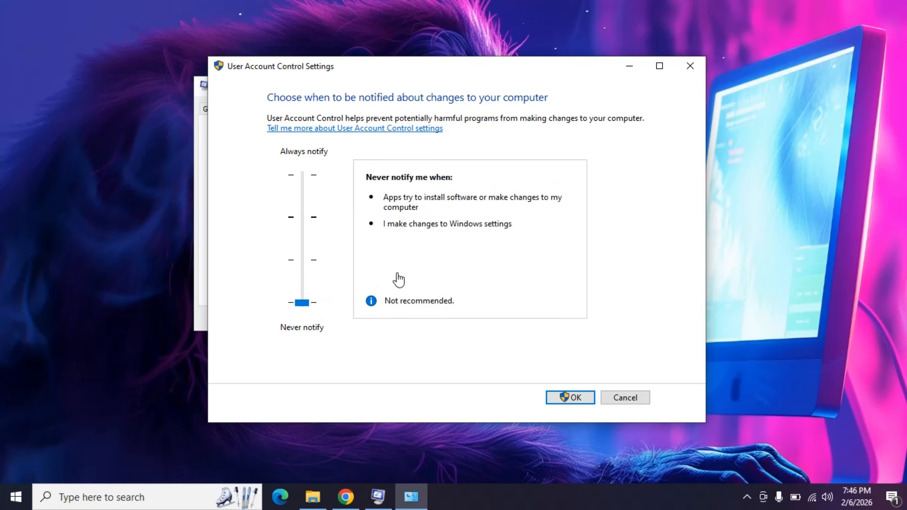
{"action": "left_click", "coordinate": [562, 398]}
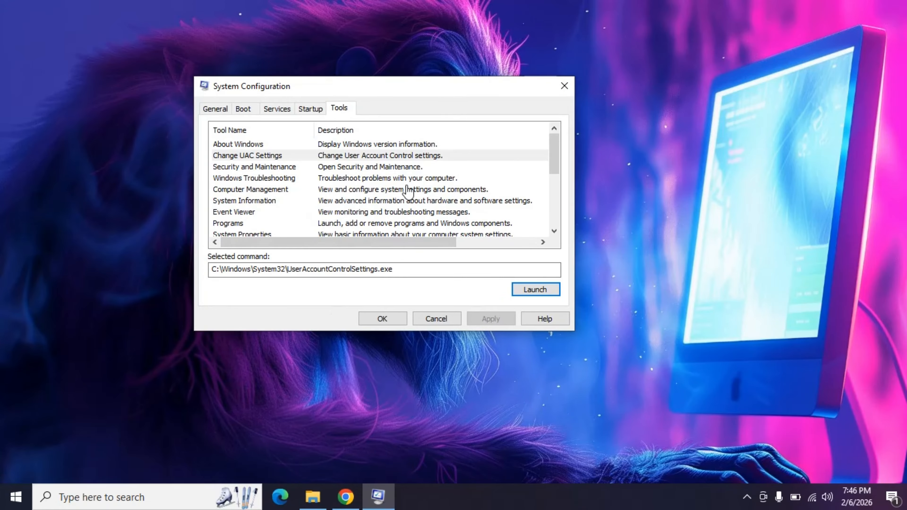
{"action": "left_click", "coordinate": [390, 319]}
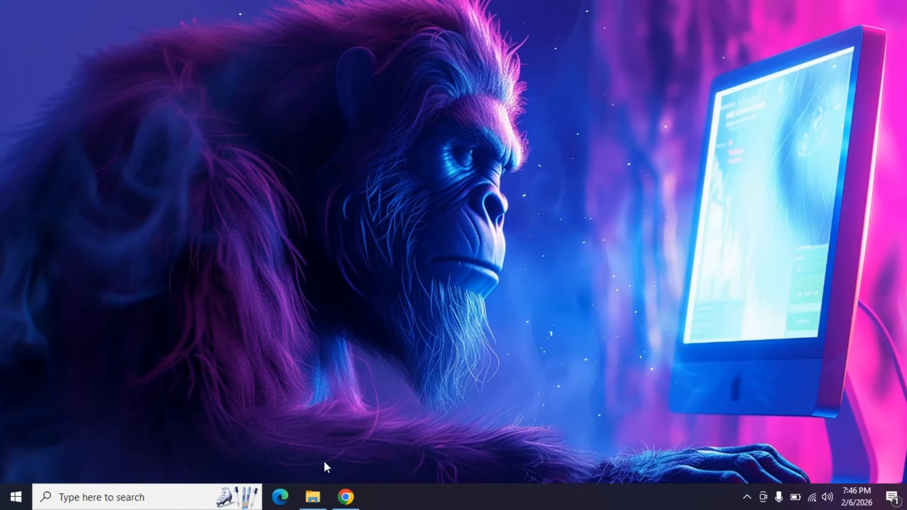
{"action": "left_click", "coordinate": [313, 497]}
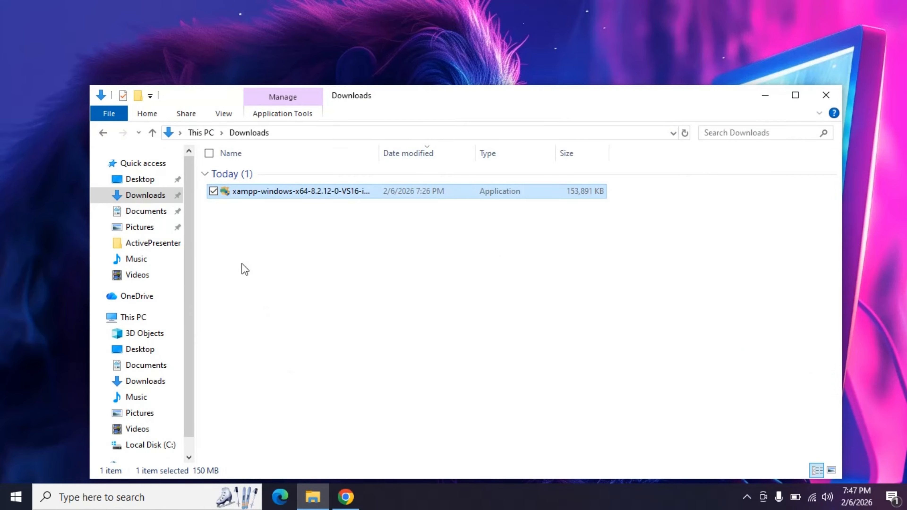
{"action": "double_click", "coordinate": [306, 195]}
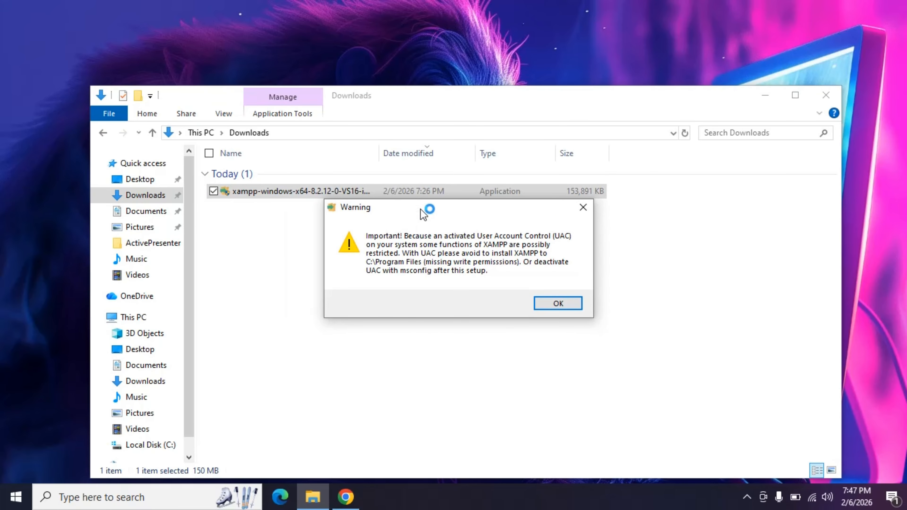
{"action": "left_click_drag", "start_coordinate": [421, 208], "coordinate": [340, 170]}
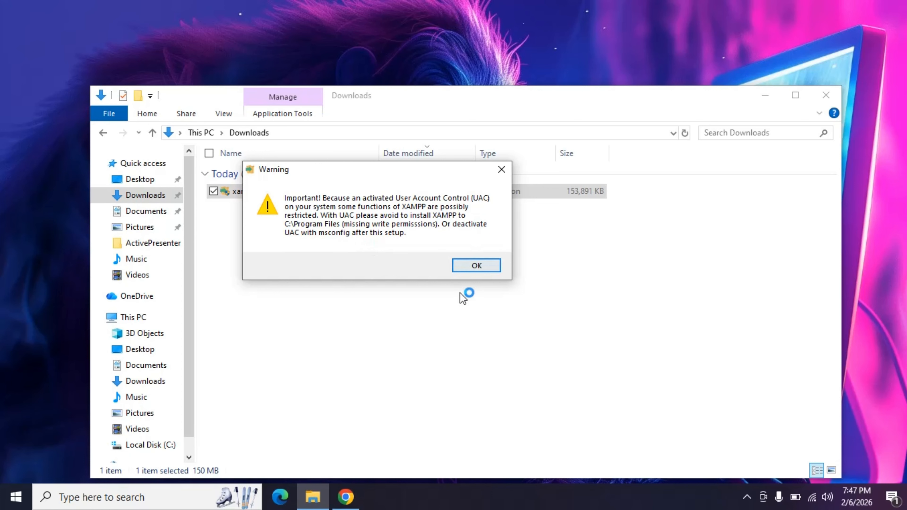
{"action": "left_click", "coordinate": [482, 274]}
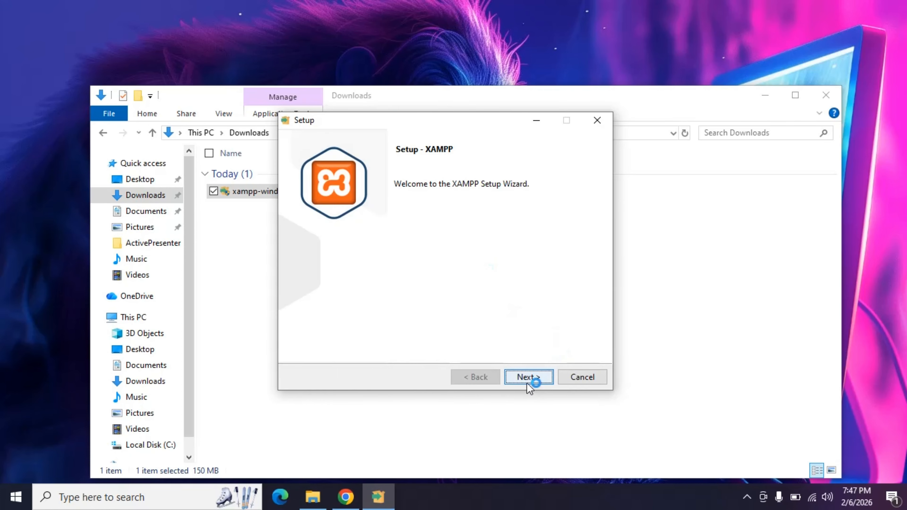
{"action": "left_click", "coordinate": [582, 377]}
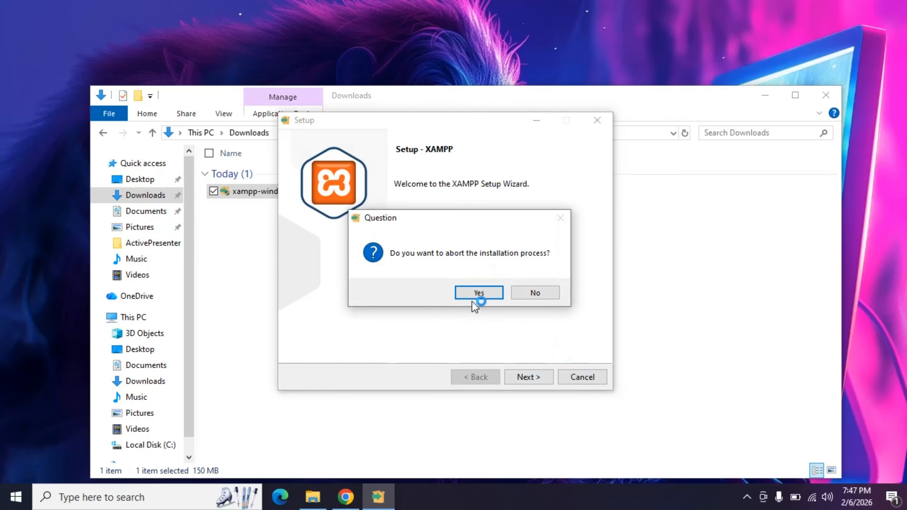
{"action": "left_click", "coordinate": [479, 293]}
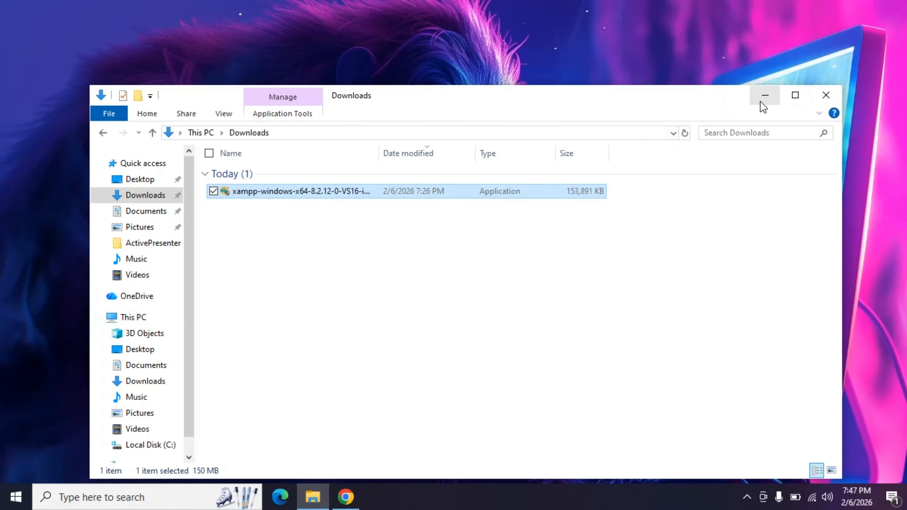
{"action": "left_click", "coordinate": [767, 96]}
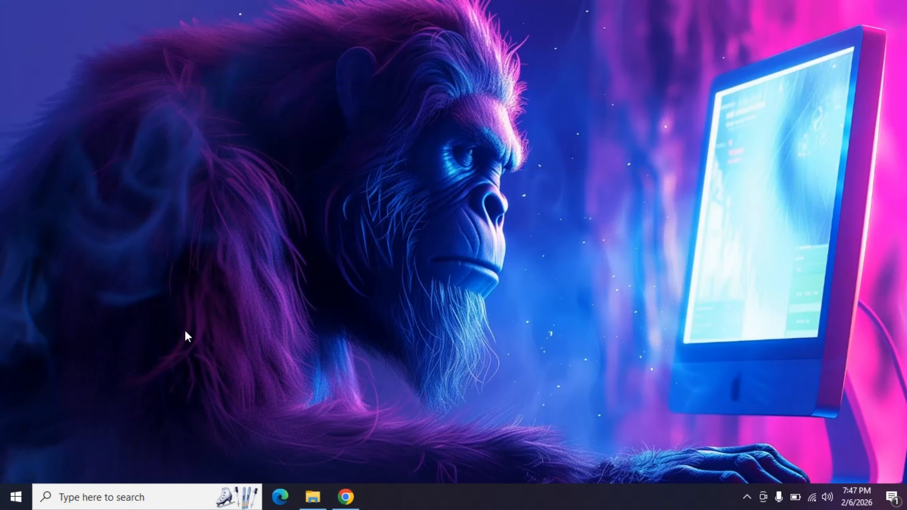
Open the Registry Editor through the Windows search and move its window nearer the middle of the desktop
{"action": "left_click", "coordinate": [129, 498]}
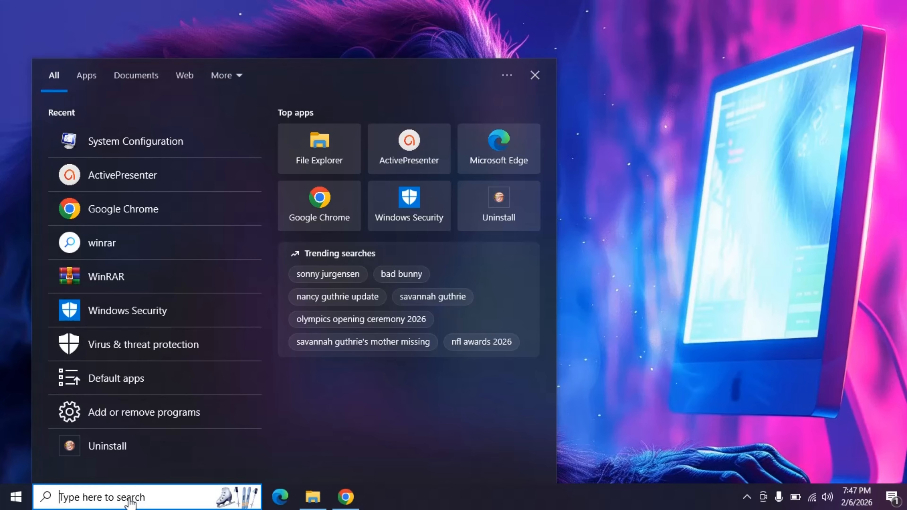
{"action": "type", "text": "Re"}
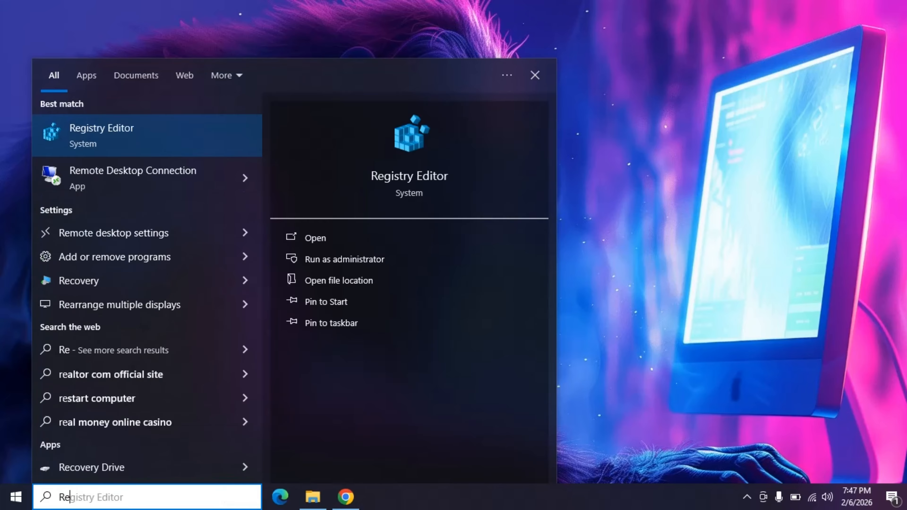
{"action": "type", "text": "gi"}
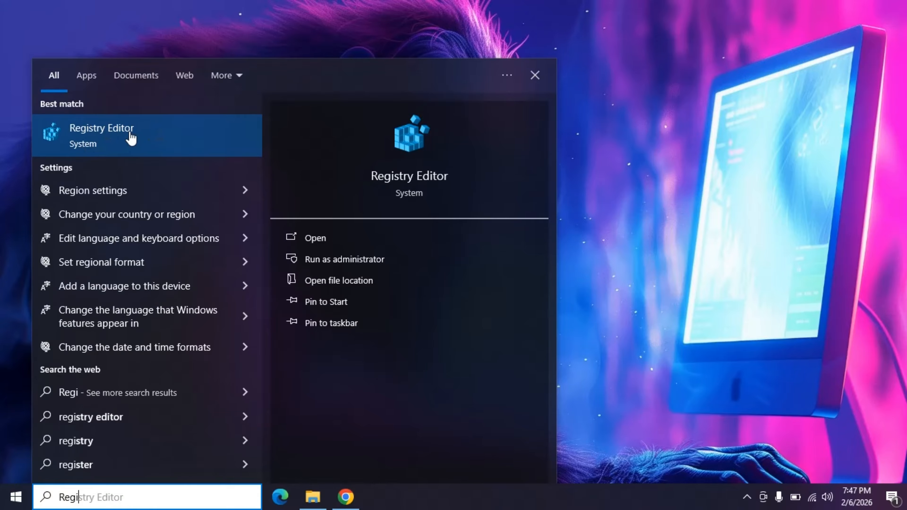
{"action": "left_click", "coordinate": [128, 139]}
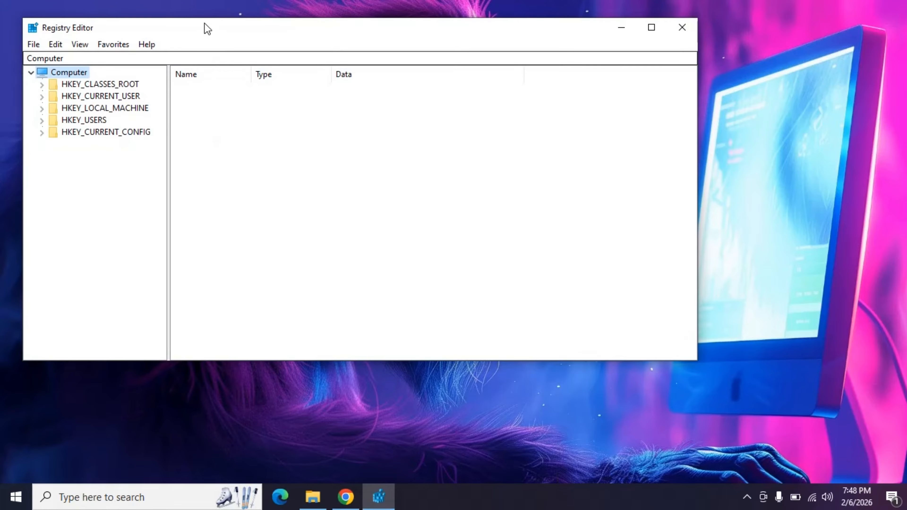
{"action": "left_click_drag", "start_coordinate": [203, 28], "coordinate": [282, 46]}
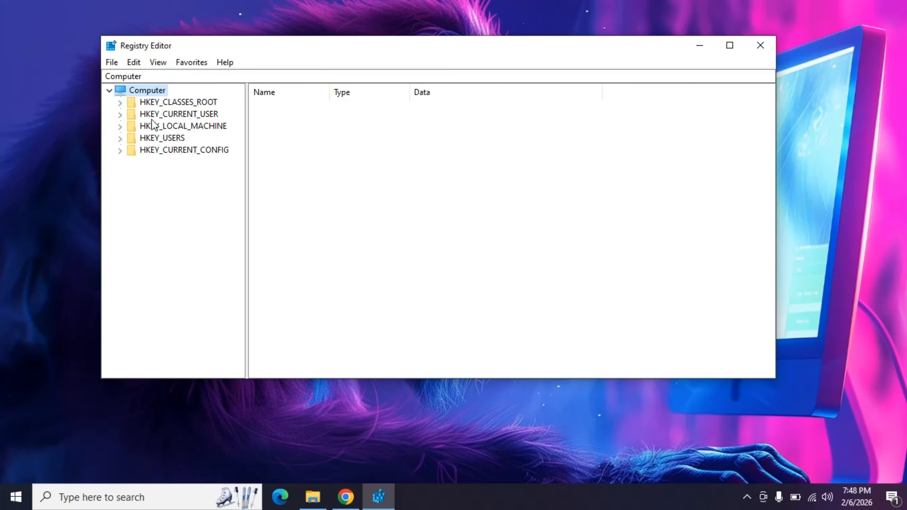
Expand HKEY_LOCAL_MACHINE and its SOFTWARE key in the registry tree, and maximise the Registry Editor window
{"action": "left_click", "coordinate": [144, 128]}
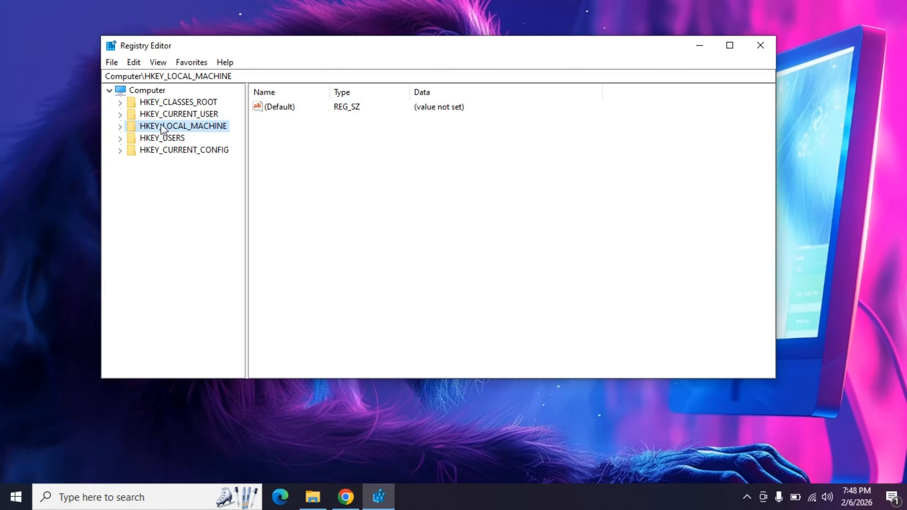
{"action": "left_click", "coordinate": [120, 128]}
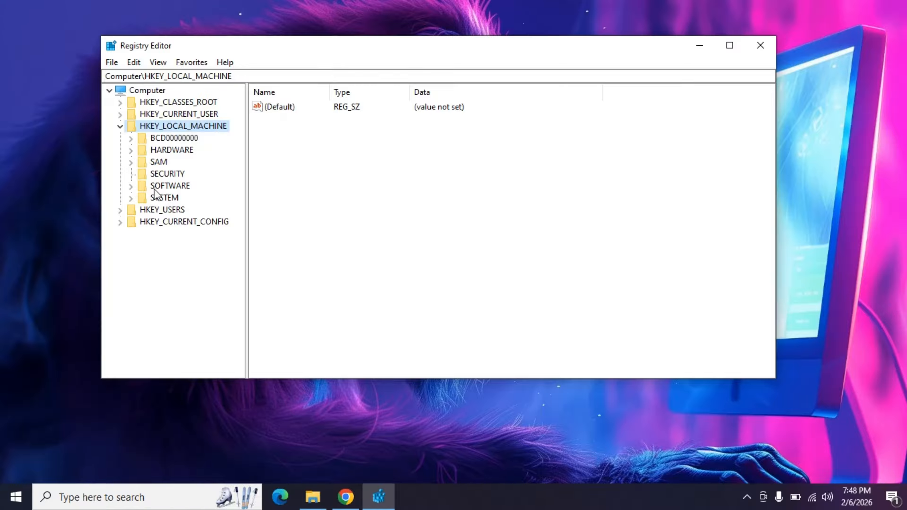
{"action": "left_click", "coordinate": [131, 187]}
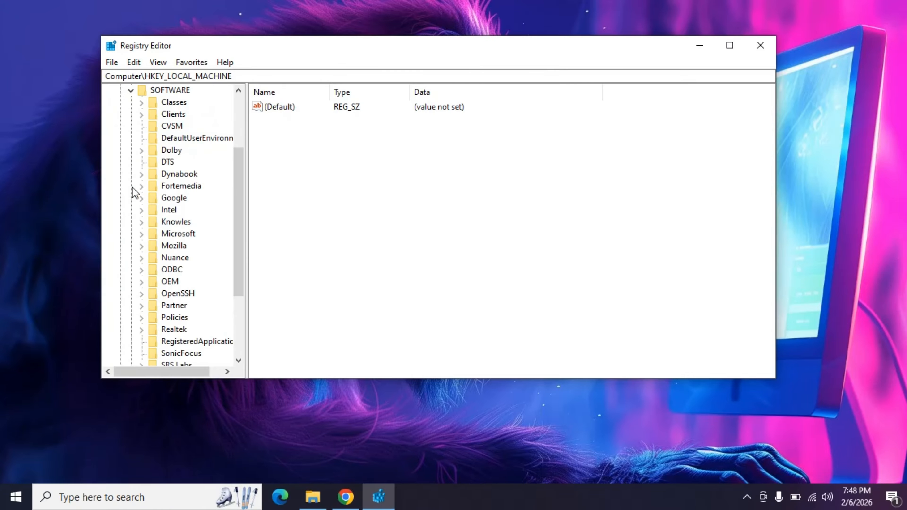
{"action": "scroll", "coordinate": [168, 186], "scroll_direction": "up", "scroll_amount": 1}
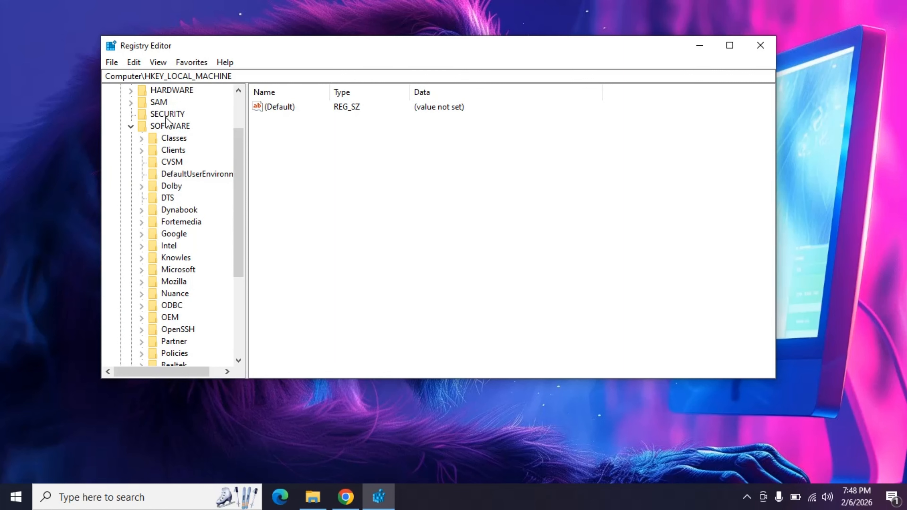
{"action": "left_click", "coordinate": [725, 45]}
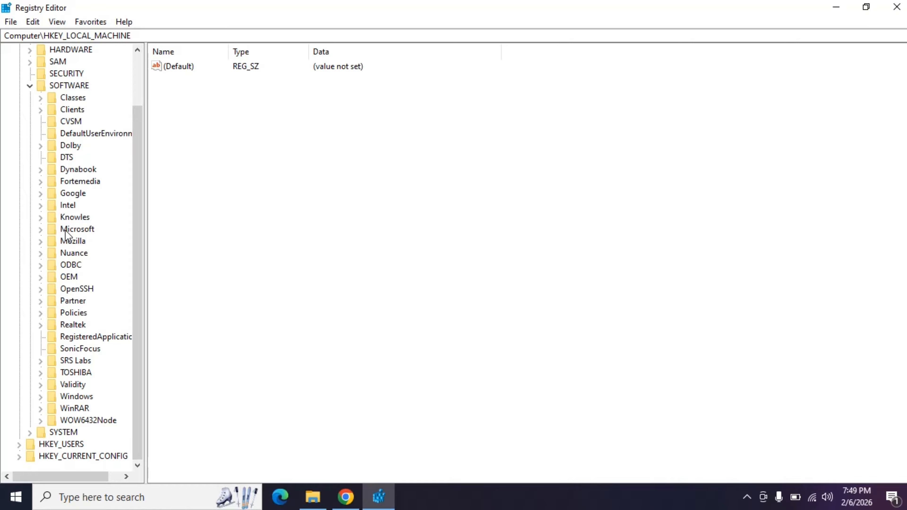
Expand the Microsoft key under SOFTWARE and the Windows key inside it, widening the registry tree to show full key names
{"action": "left_click", "coordinate": [44, 231]}
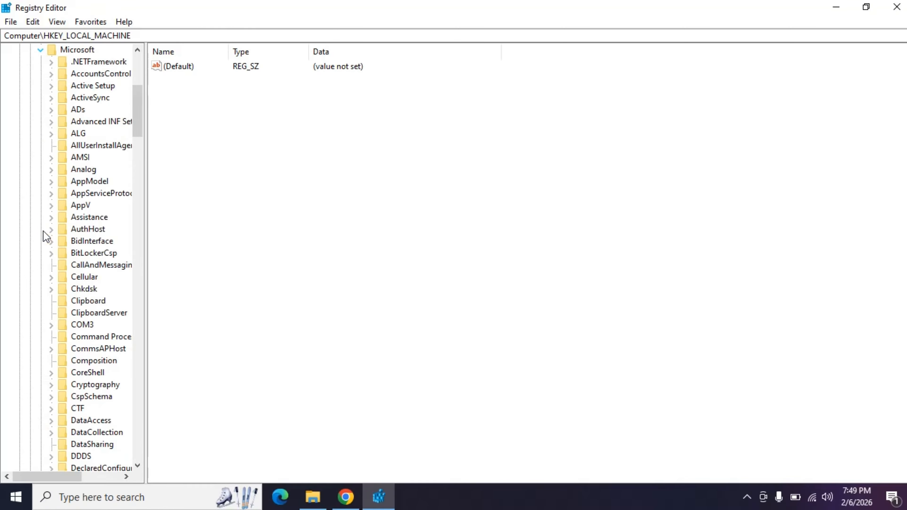
{"action": "scroll", "coordinate": [91, 223], "scroll_direction": "up", "scroll_amount": 1}
{"action": "scroll", "coordinate": [91, 224], "scroll_direction": "up", "scroll_amount": 1}
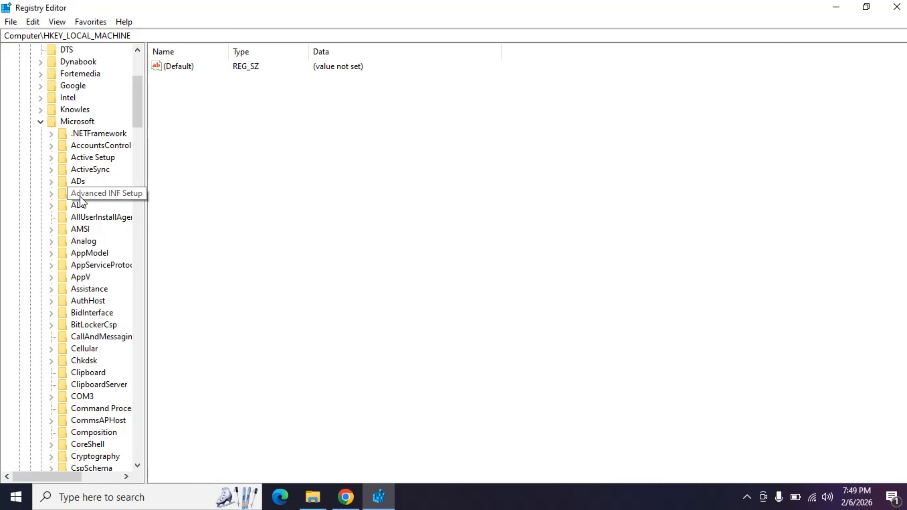
{"action": "scroll", "coordinate": [81, 202], "scroll_direction": "down", "scroll_amount": 9}
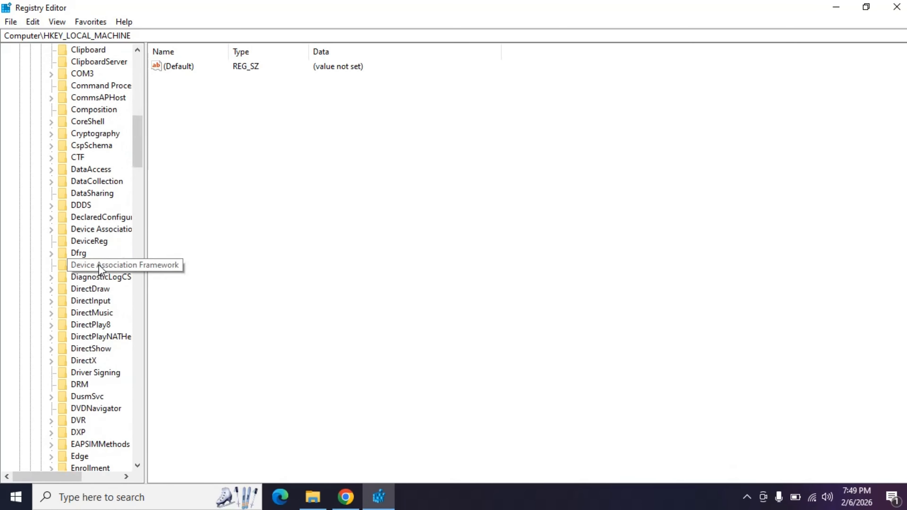
{"action": "scroll", "coordinate": [99, 264], "scroll_direction": "down", "scroll_amount": 19}
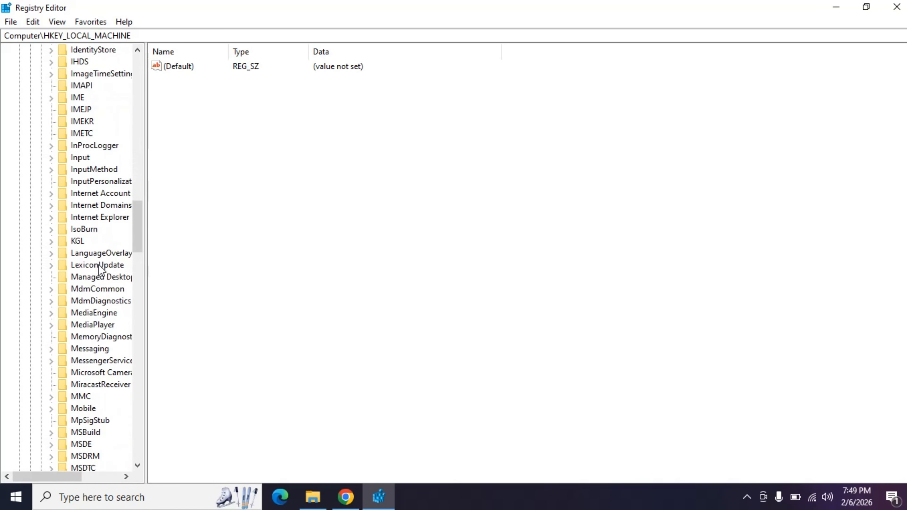
{"action": "scroll", "coordinate": [99, 264], "scroll_direction": "down", "scroll_amount": 20}
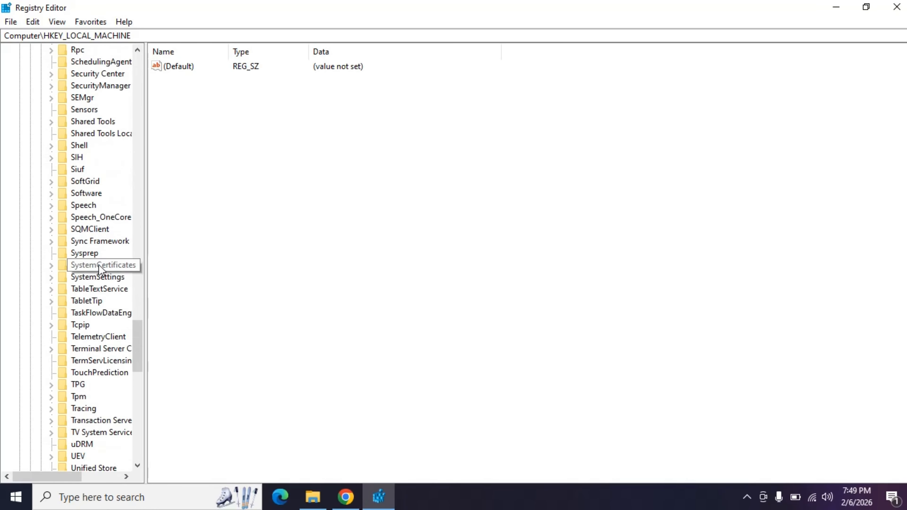
{"action": "scroll", "coordinate": [99, 266], "scroll_direction": "down", "scroll_amount": 10}
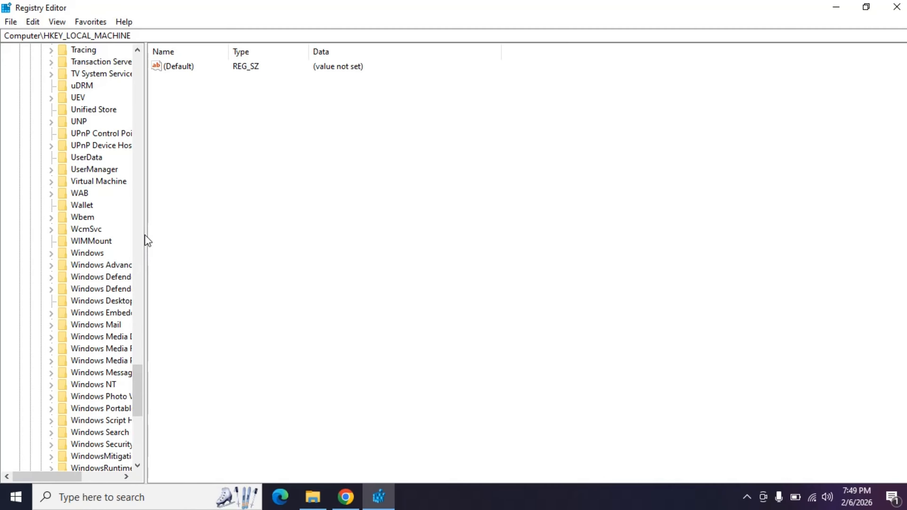
{"action": "left_click_drag", "start_coordinate": [145, 235], "coordinate": [197, 250]}
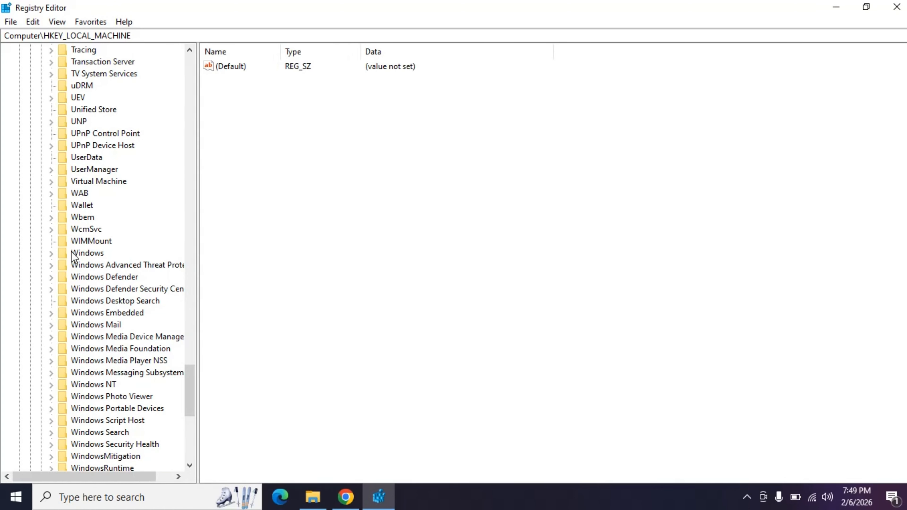
{"action": "left_click", "coordinate": [51, 254]}
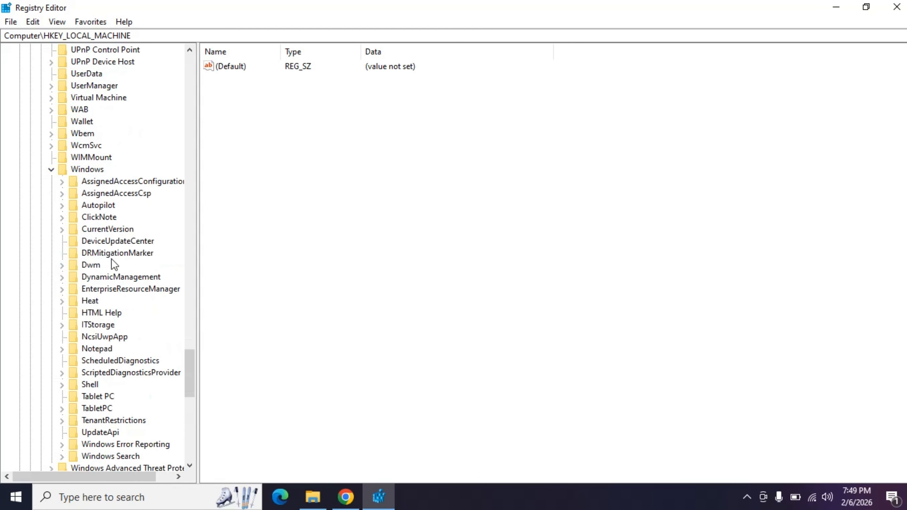
Expand the CurrentVersion key under Windows and the Policies key inside it, bringing its System subkey within reach
{"action": "left_click", "coordinate": [63, 231]}
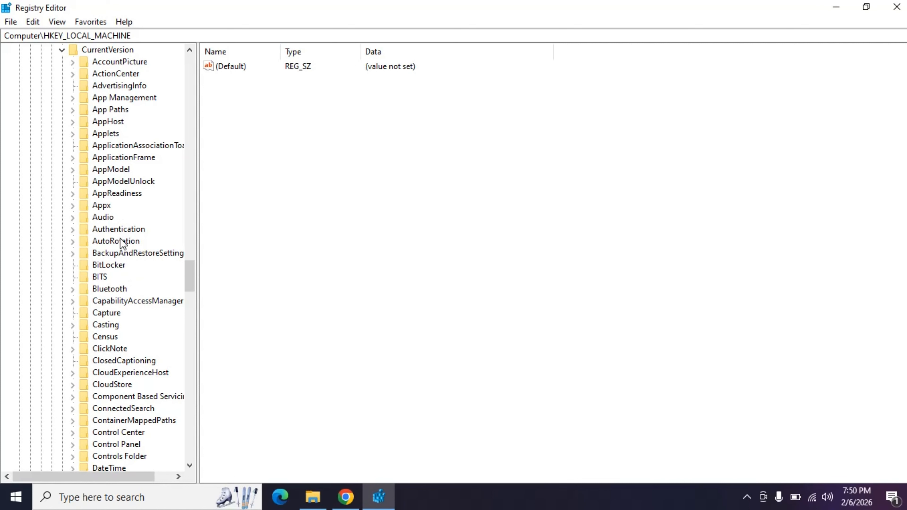
{"action": "scroll", "coordinate": [124, 245], "scroll_direction": "down", "scroll_amount": 2}
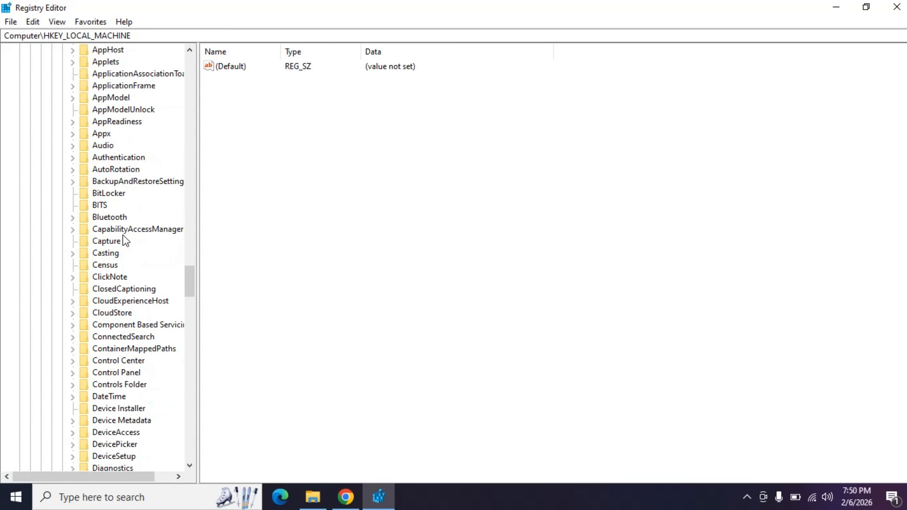
{"action": "scroll", "coordinate": [123, 237], "scroll_direction": "down", "scroll_amount": 2}
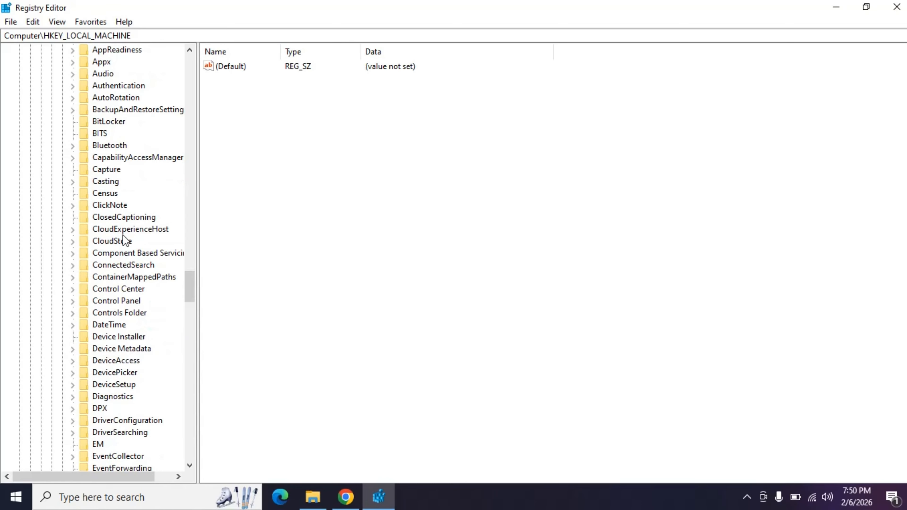
{"action": "scroll", "coordinate": [123, 237], "scroll_direction": "down", "scroll_amount": 1}
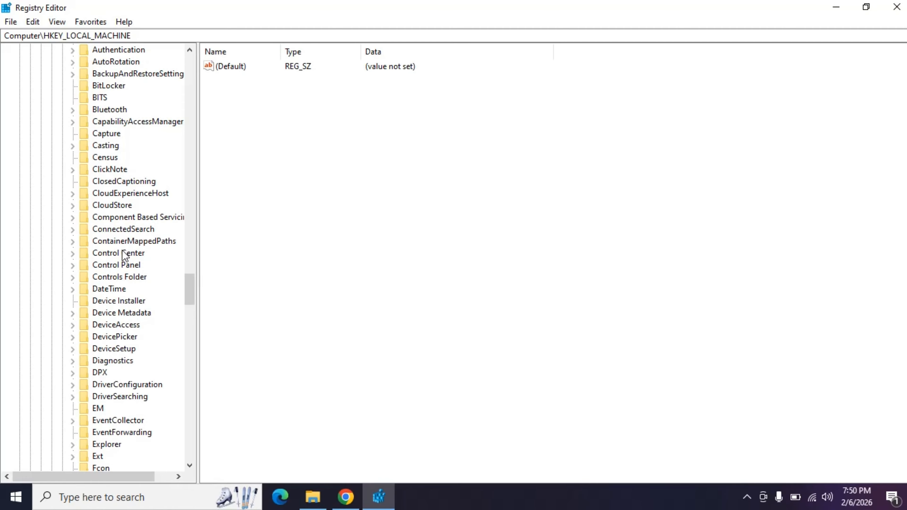
{"action": "scroll", "coordinate": [125, 254], "scroll_direction": "down", "scroll_amount": 5}
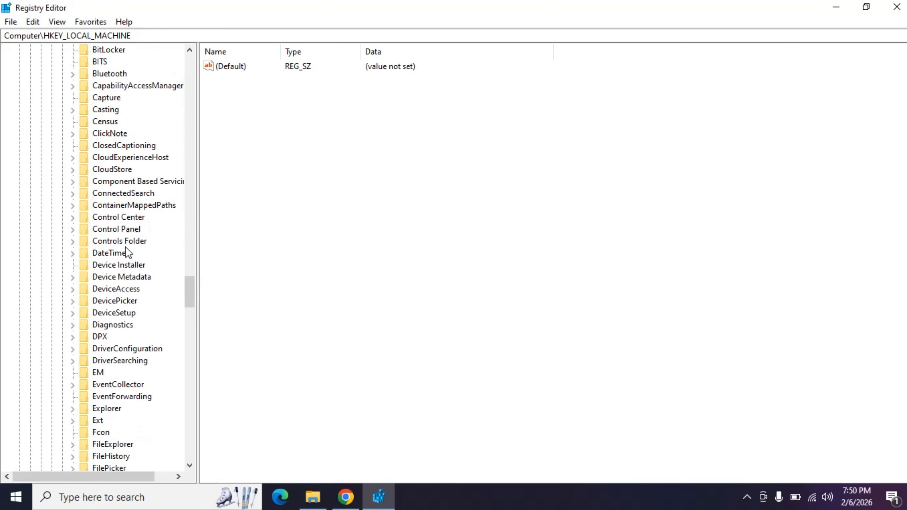
{"action": "scroll", "coordinate": [128, 253], "scroll_direction": "down", "scroll_amount": 12}
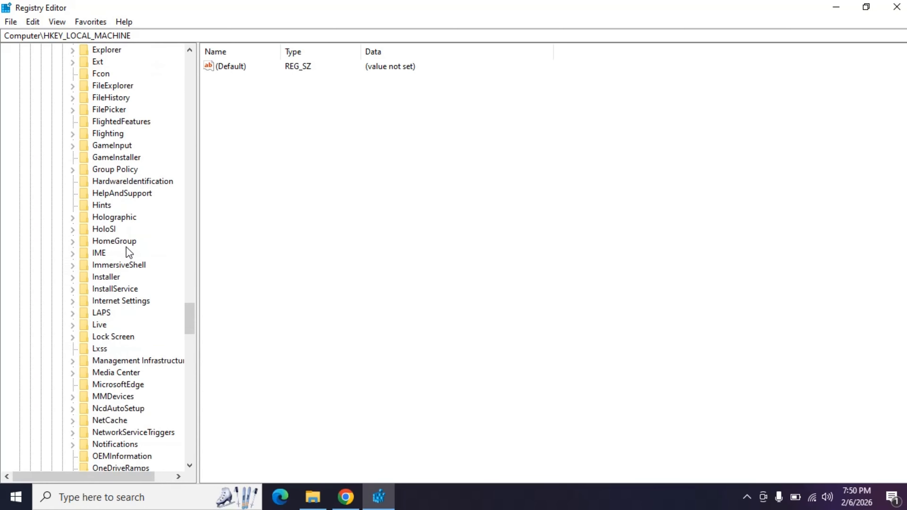
{"action": "scroll", "coordinate": [150, 405], "scroll_direction": "down", "scroll_amount": 2}
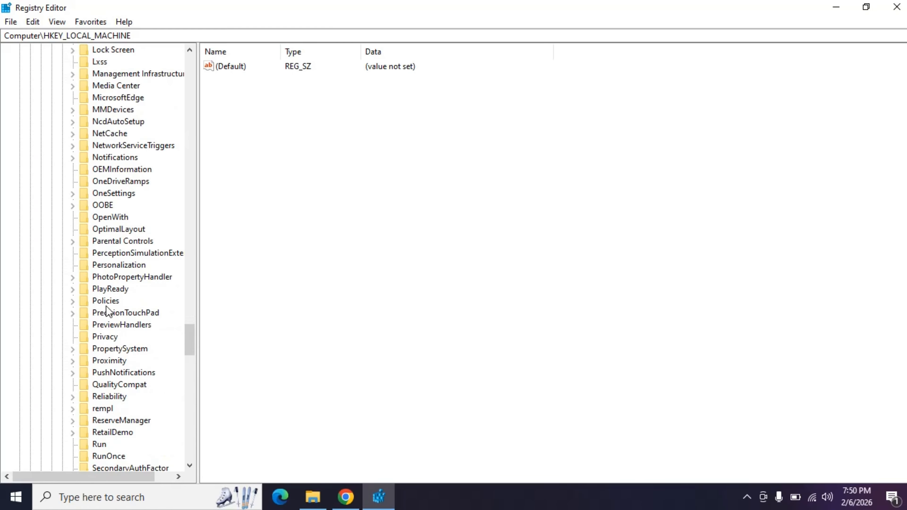
{"action": "scroll", "coordinate": [104, 304], "scroll_direction": "down", "scroll_amount": 2}
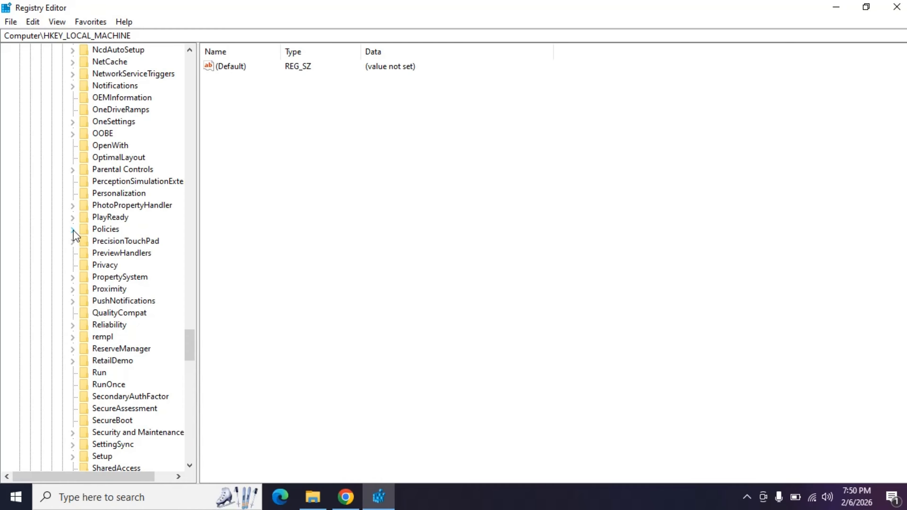
{"action": "left_click", "coordinate": [73, 230]}
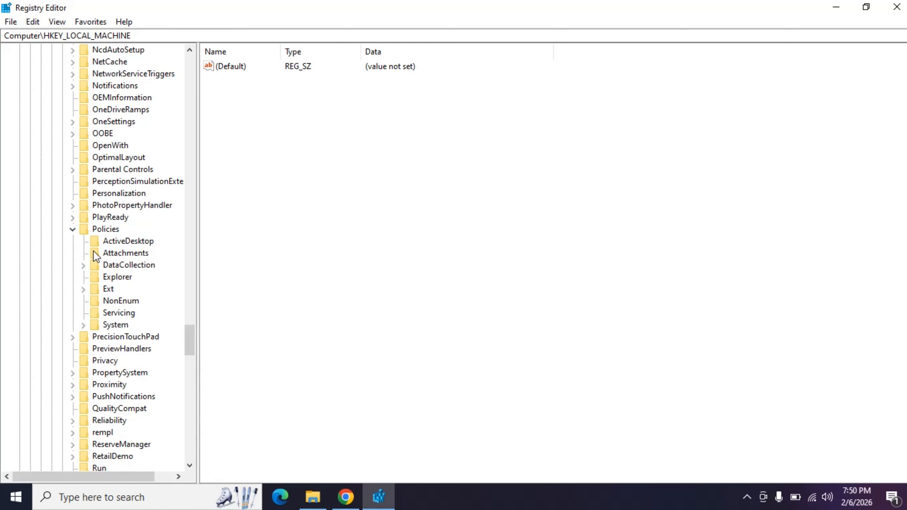
{"action": "scroll", "coordinate": [119, 279], "scroll_direction": "down", "scroll_amount": 2}
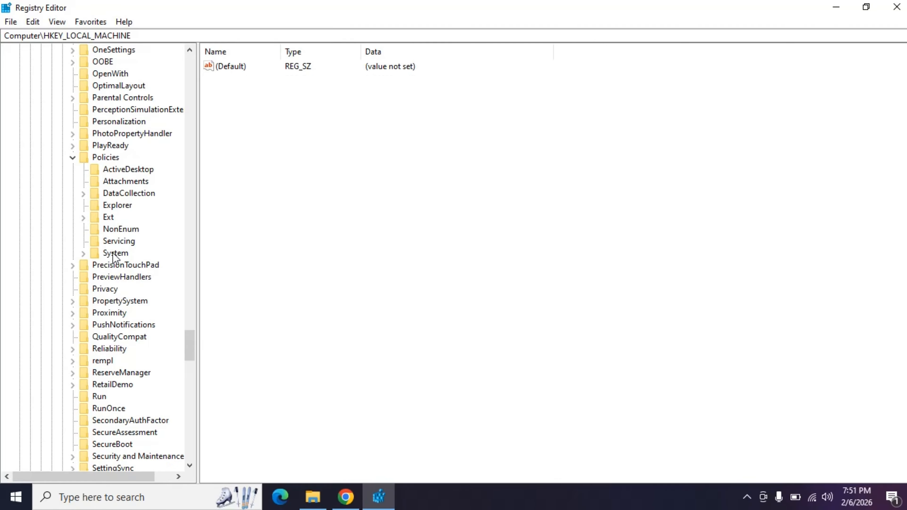
Set the EnableLUA value in the Policies\System key to 0, close the Registry Editor and open the Start menu
{"action": "double_click", "coordinate": [115, 254]}
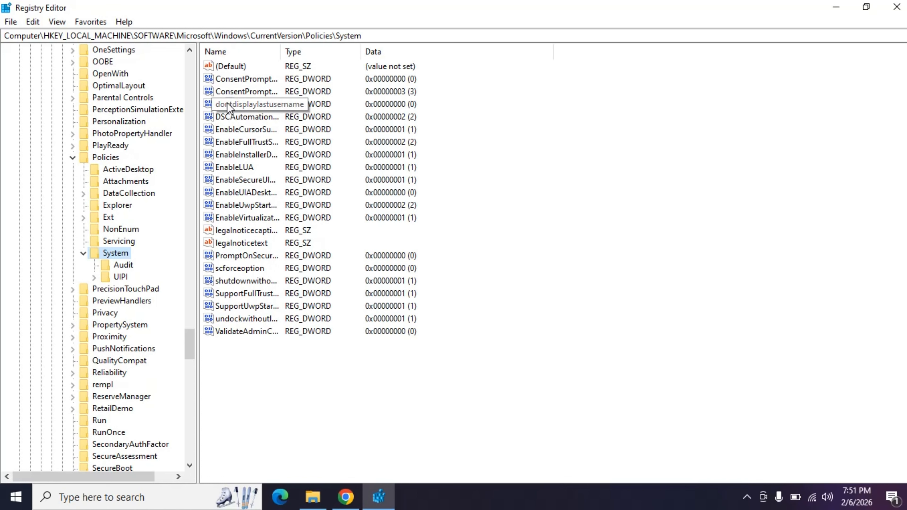
{"action": "double_click", "coordinate": [240, 167]}
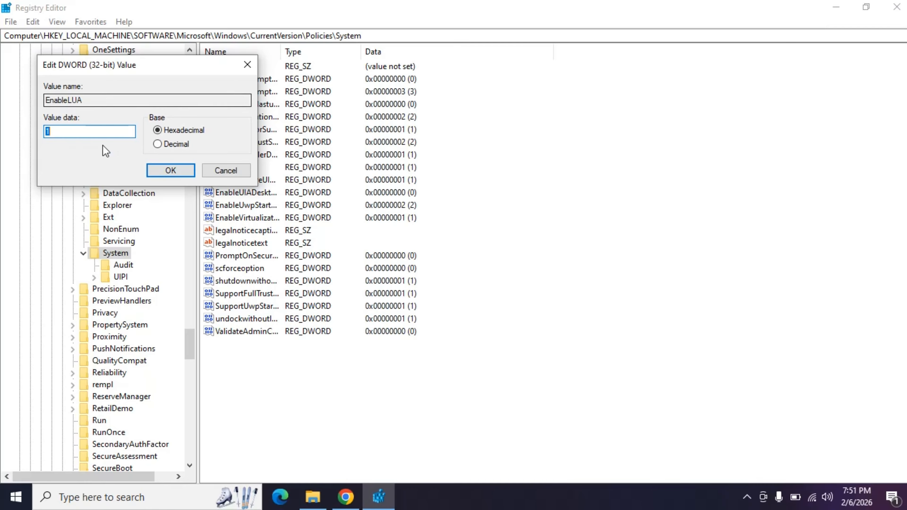
{"action": "left_click_drag", "start_coordinate": [159, 76], "coordinate": [243, 112]}
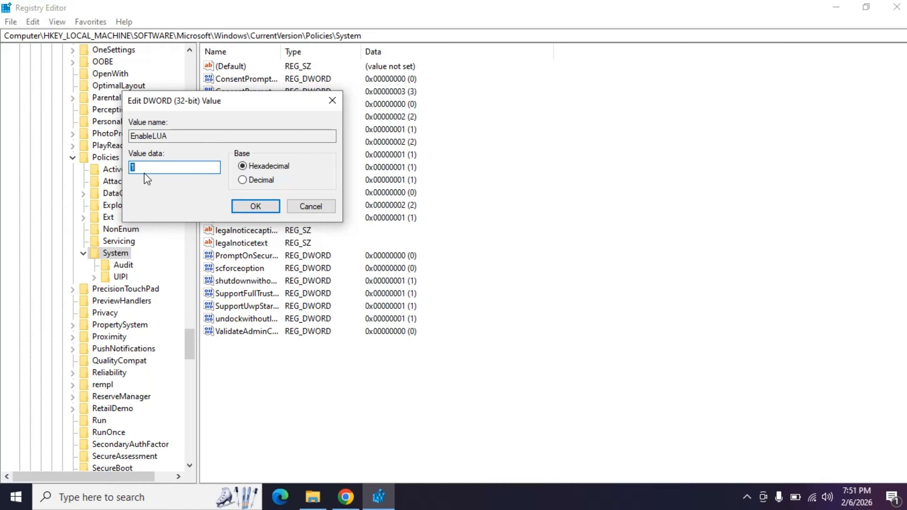
{"action": "key", "text": "BackSpace"}
{"action": "type", "text": "0"}
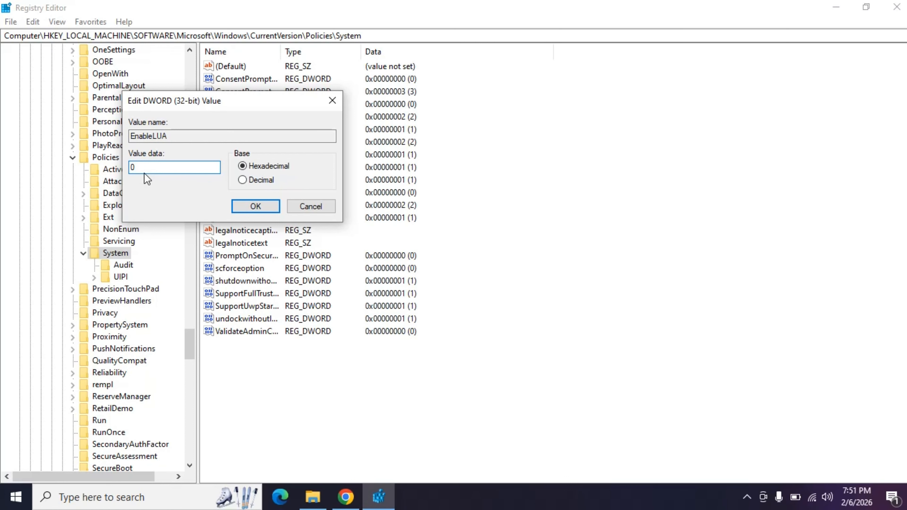
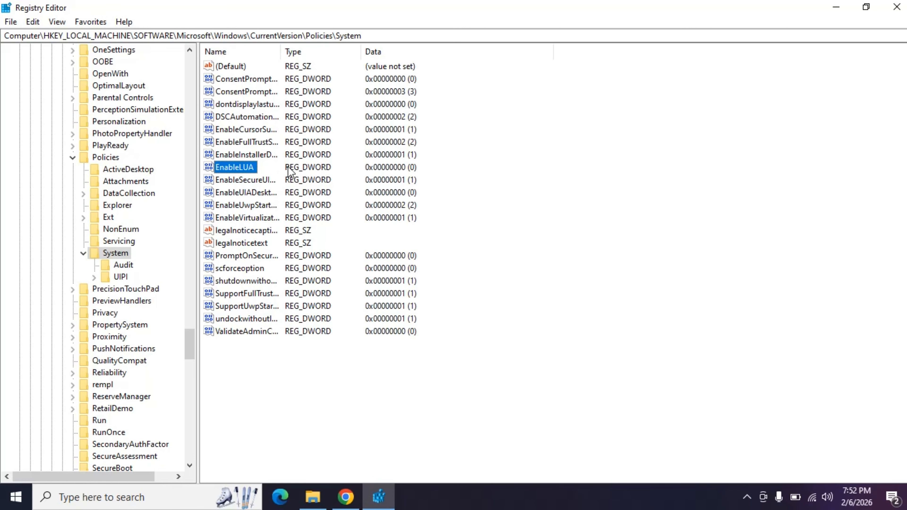
{"action": "left_click", "coordinate": [905, 3]}
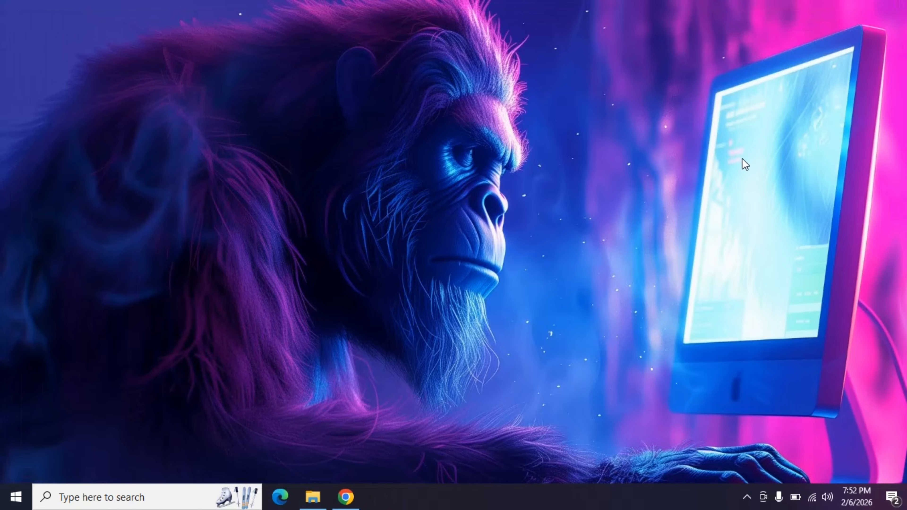
{"action": "left_click", "coordinate": [16, 505]}
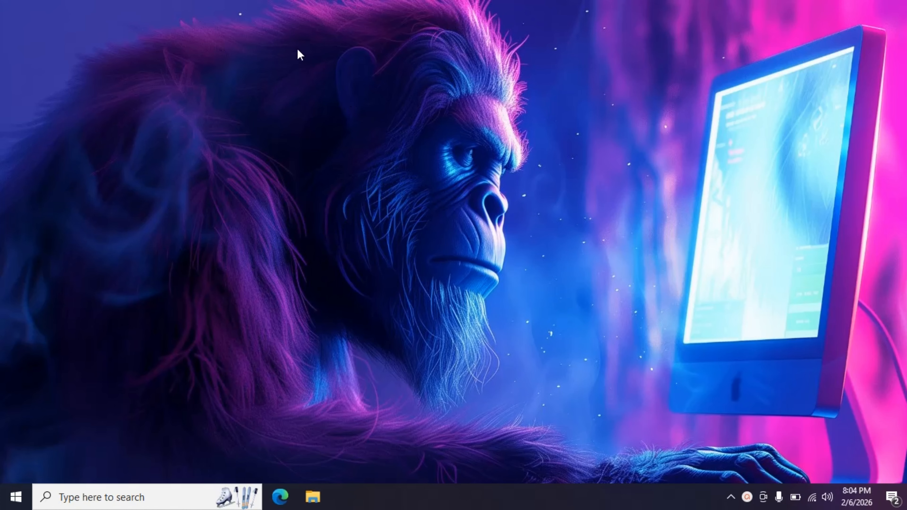
Run the XAMPP 8.2.12 installer from the Downloads folder, clearing File Explorer away and repositioning the setup window
{"action": "left_click", "coordinate": [313, 497]}
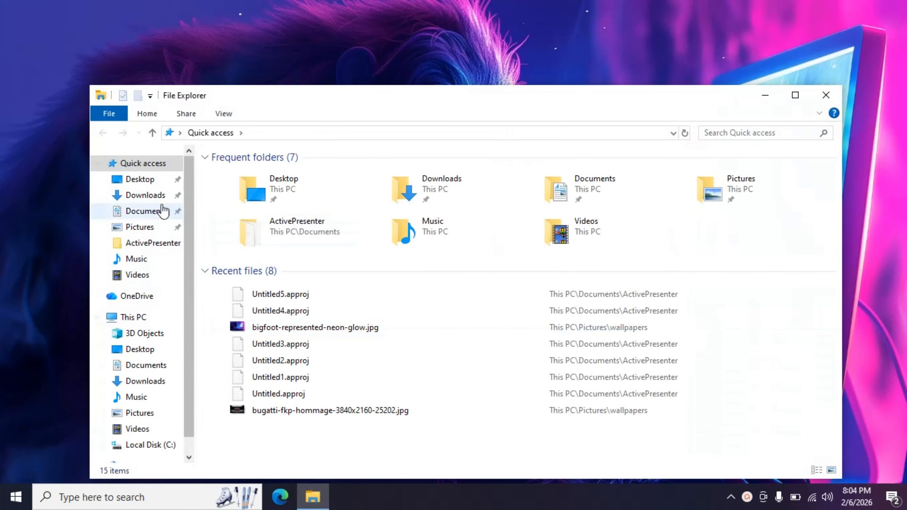
{"action": "left_click", "coordinate": [144, 197]}
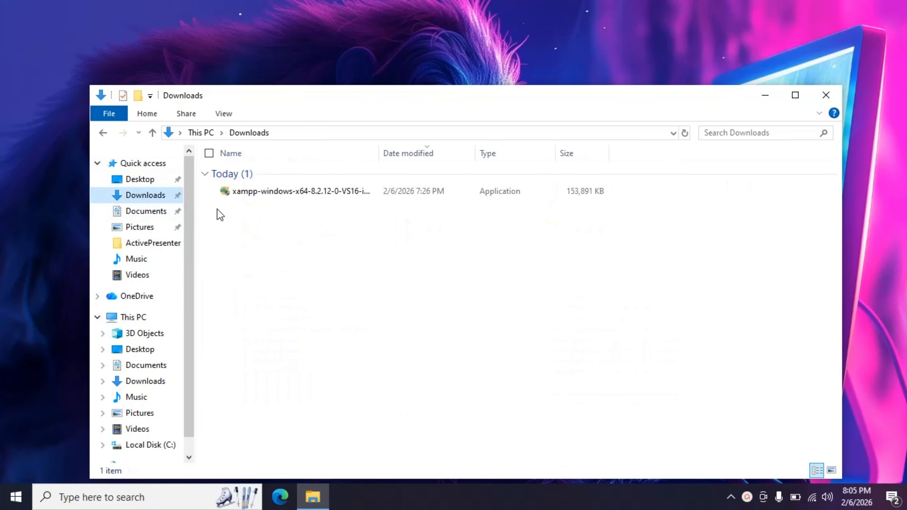
{"action": "double_click", "coordinate": [301, 194]}
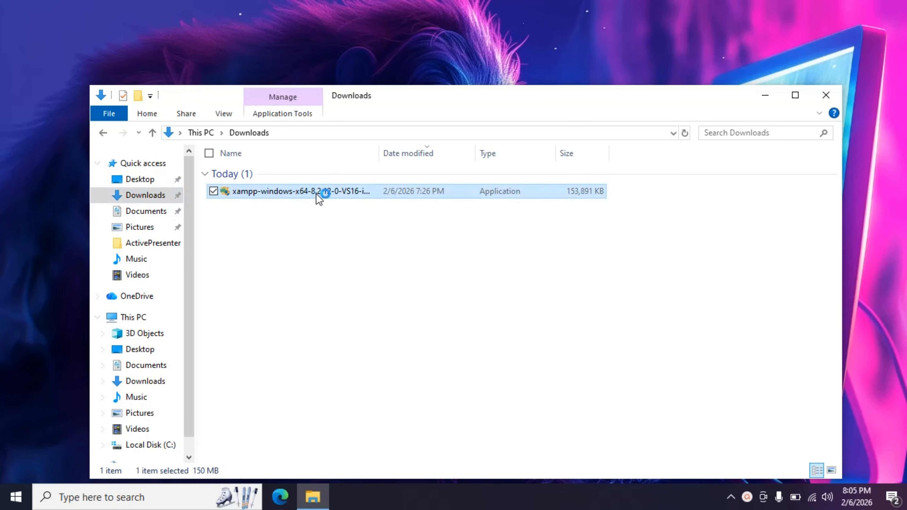
{"action": "left_click", "coordinate": [762, 97]}
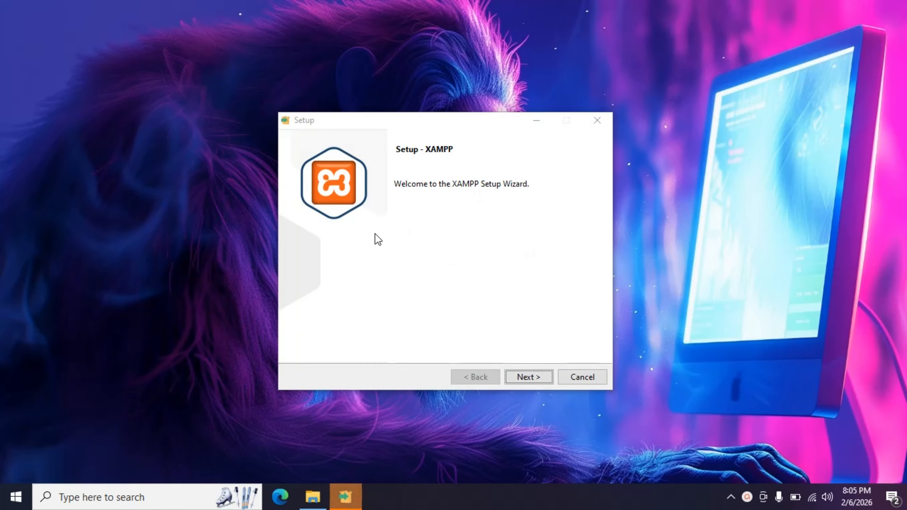
{"action": "left_click_drag", "start_coordinate": [403, 123], "coordinate": [448, 89]}
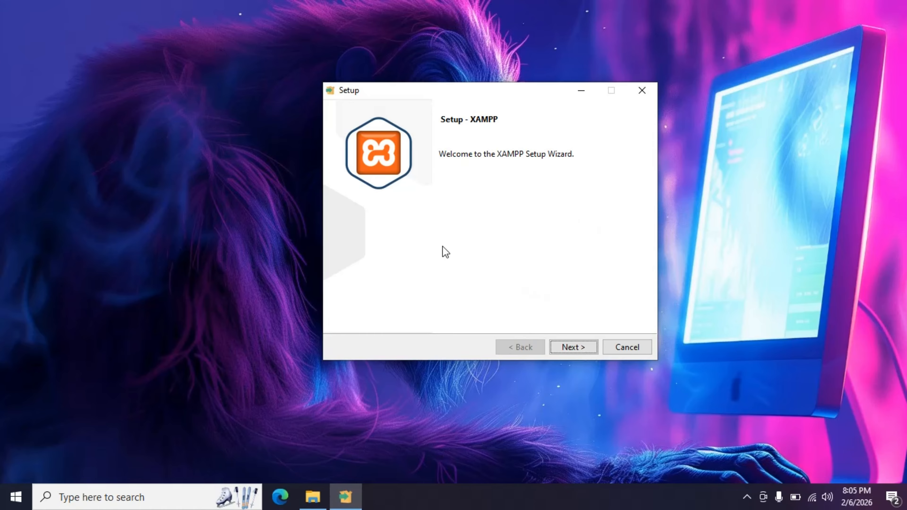
Review the full list of XAMPP components in the setup wizard and accept it with every component selected
{"action": "left_click", "coordinate": [573, 346]}
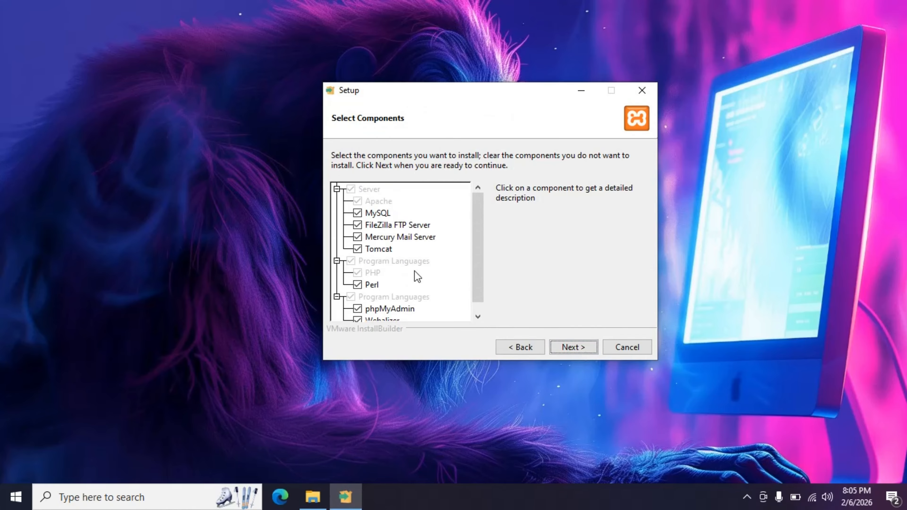
{"action": "left_click_drag", "start_coordinate": [479, 247], "coordinate": [484, 226]}
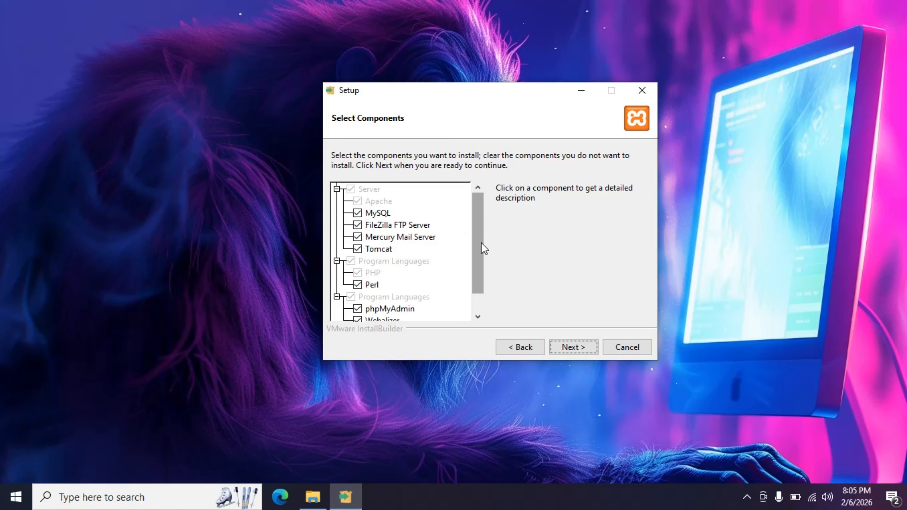
{"action": "left_click_drag", "start_coordinate": [481, 243], "coordinate": [479, 255]}
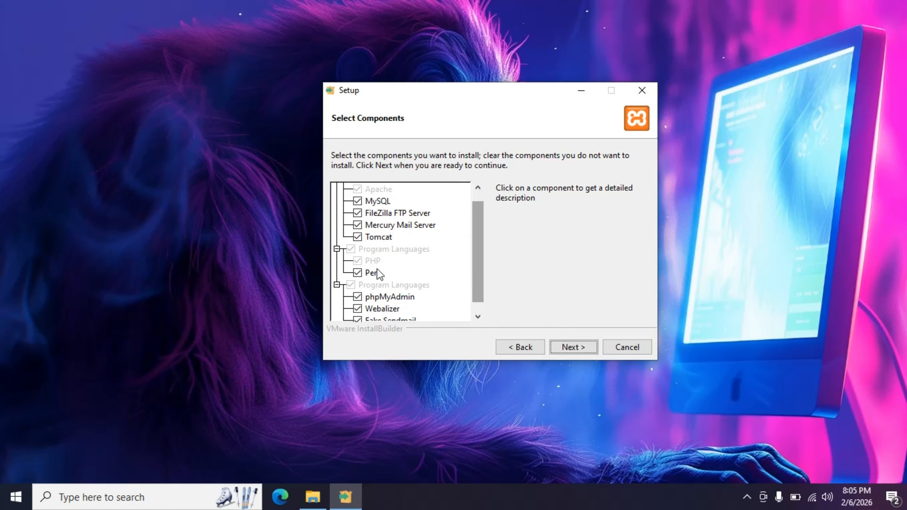
{"action": "left_click_drag", "start_coordinate": [481, 264], "coordinate": [480, 285]}
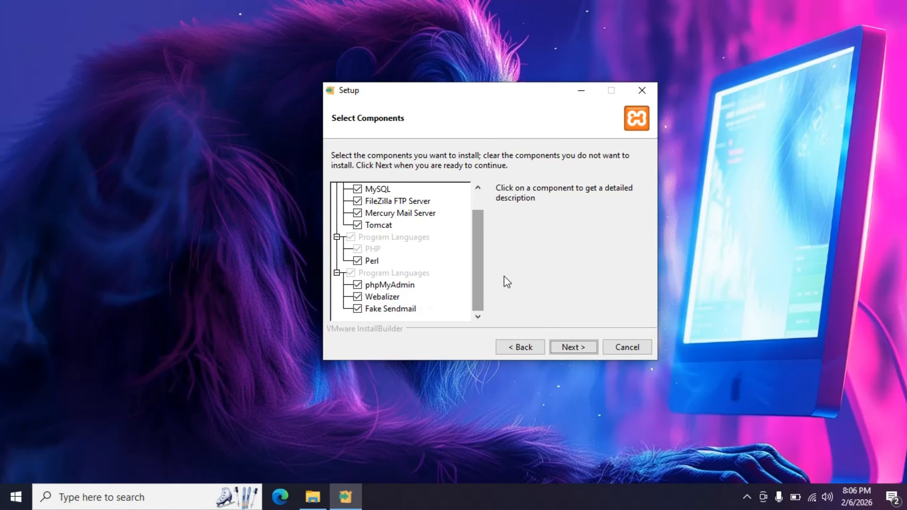
{"action": "left_click_drag", "start_coordinate": [480, 297], "coordinate": [484, 264]}
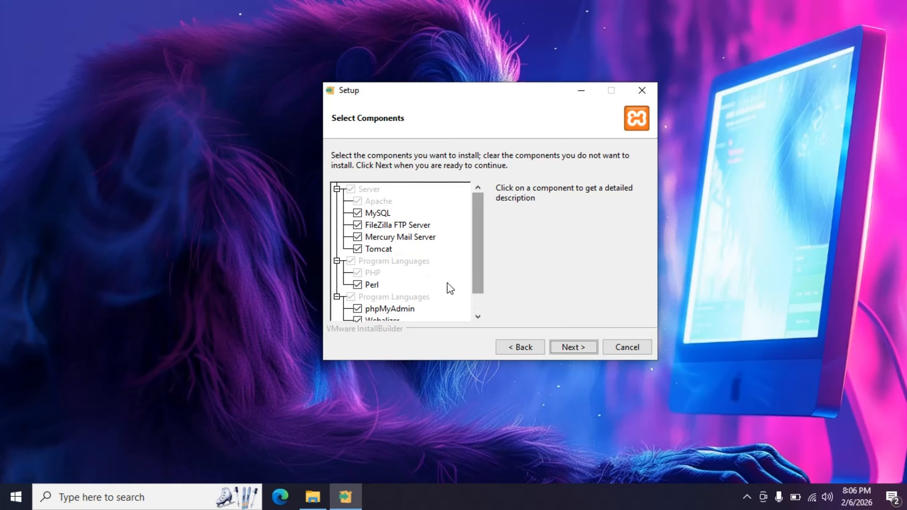
{"action": "left_click_drag", "start_coordinate": [480, 255], "coordinate": [479, 234]}
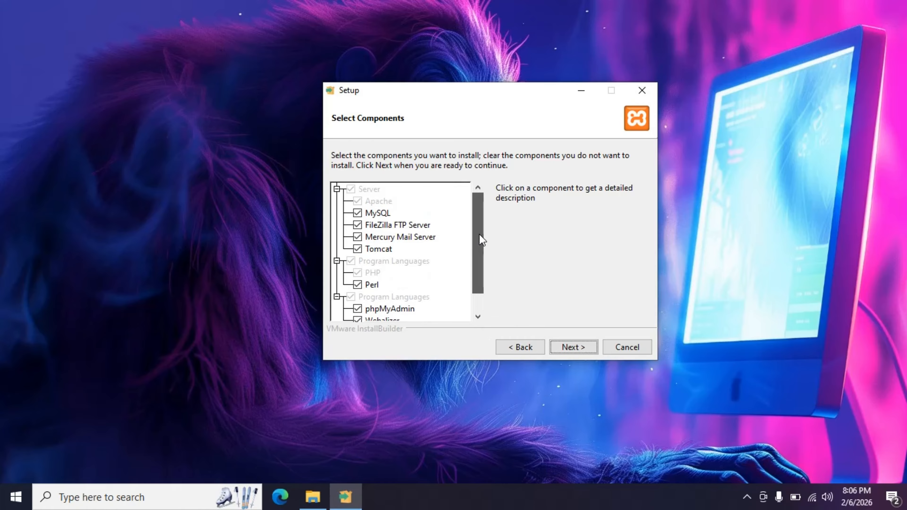
{"action": "left_click", "coordinate": [578, 348]}
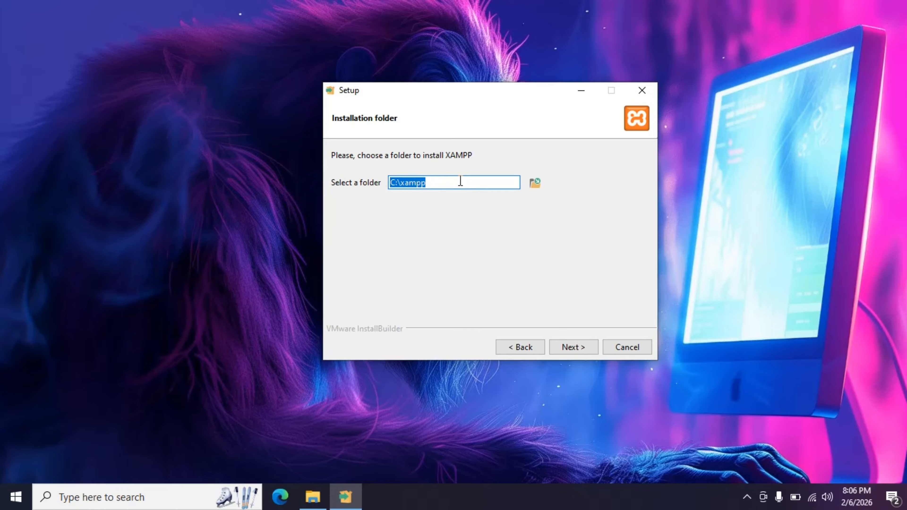
Keep C:\xampp as the installation folder and English as the XAMPP Control Panel language
{"action": "left_click", "coordinate": [536, 183]}
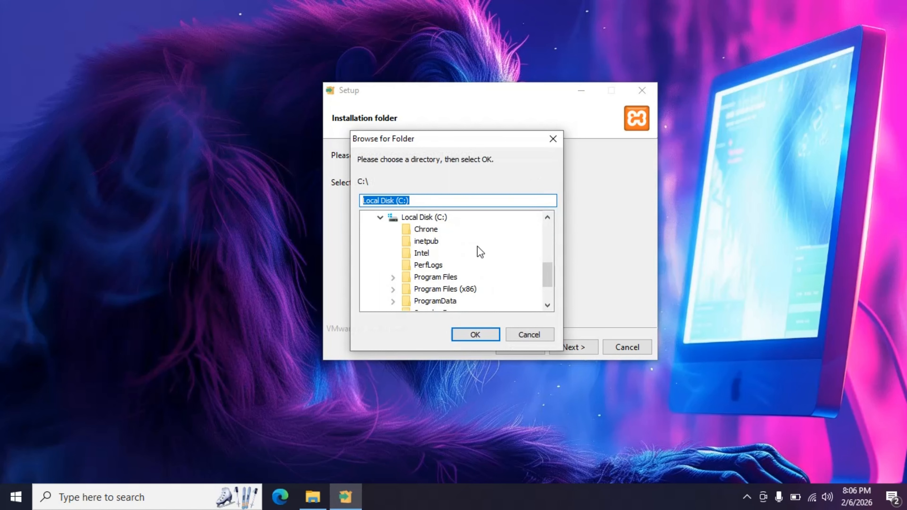
{"action": "left_click", "coordinate": [529, 334]}
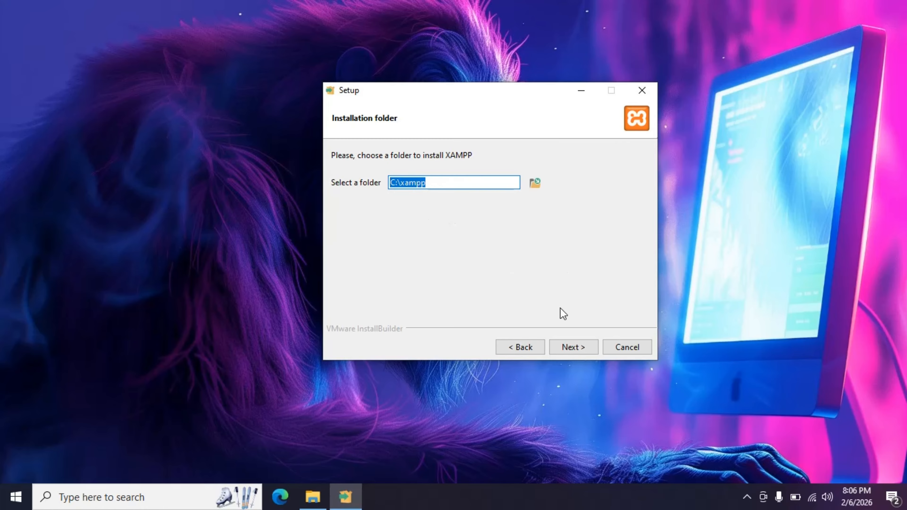
{"action": "left_click", "coordinate": [571, 346]}
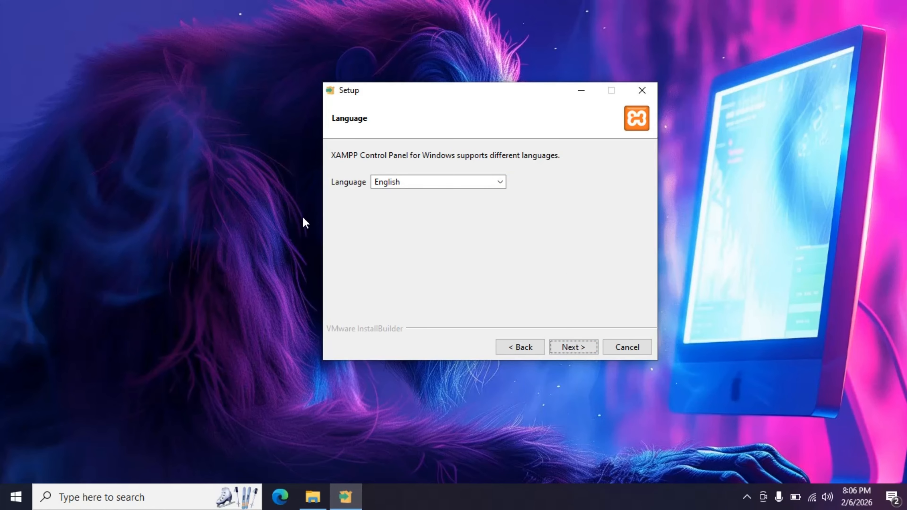
{"action": "left_click", "coordinate": [482, 182]}
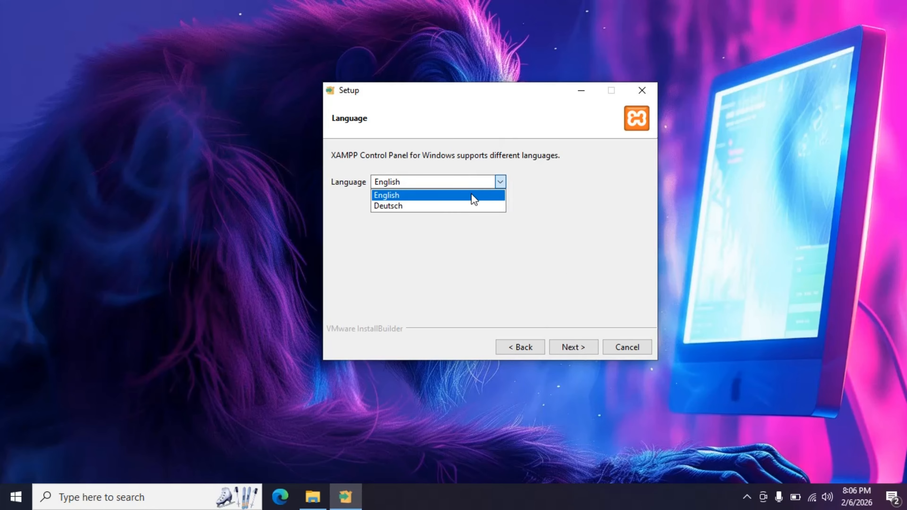
{"action": "left_click", "coordinate": [539, 181]}
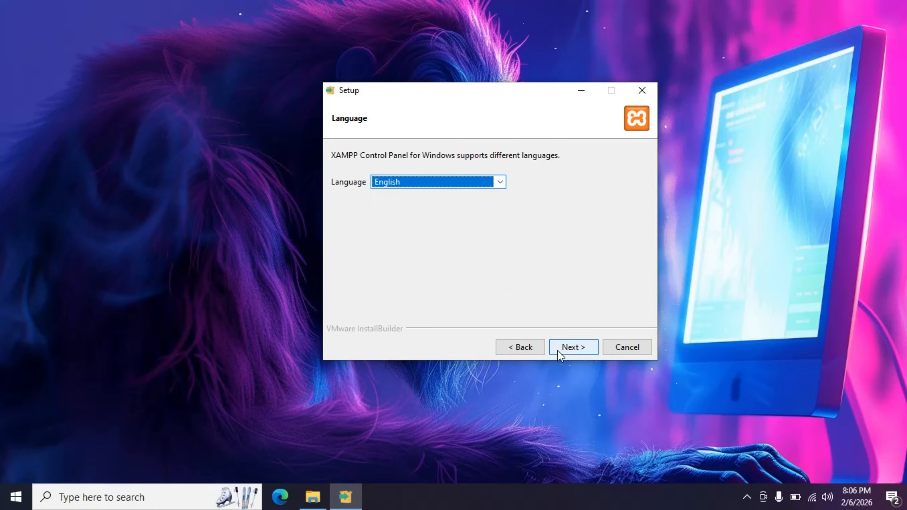
{"action": "left_click", "coordinate": [573, 345]}
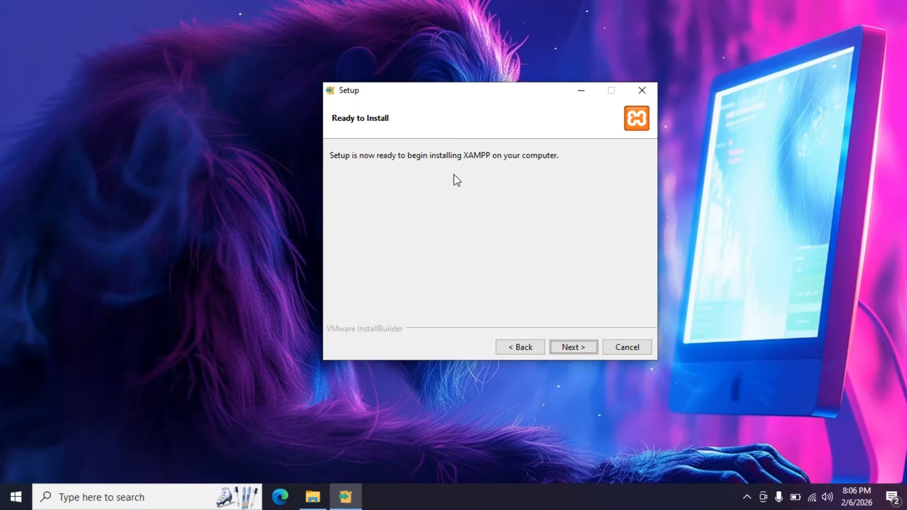
Install XAMPP and finish the wizard with the Control Panel set to start, moving its window nearer the middle of the desktop
{"action": "left_click", "coordinate": [573, 351]}
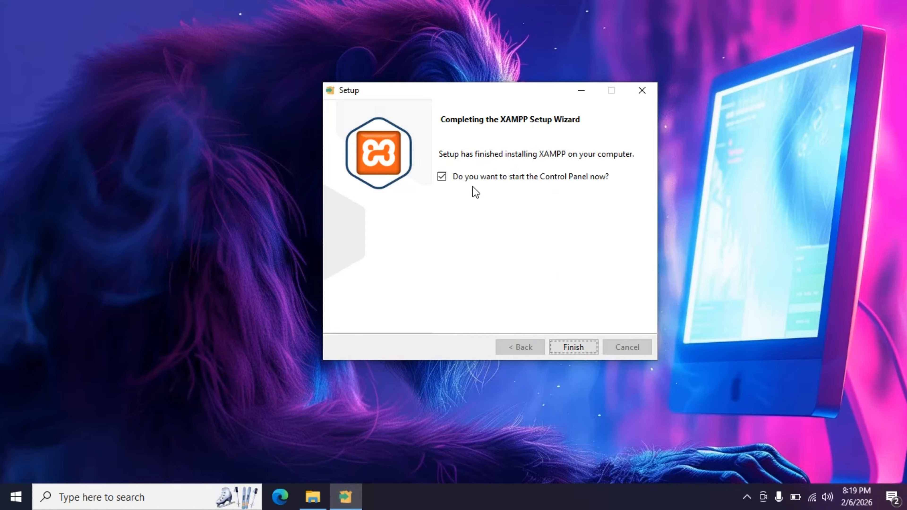
{"action": "left_click", "coordinate": [576, 349]}
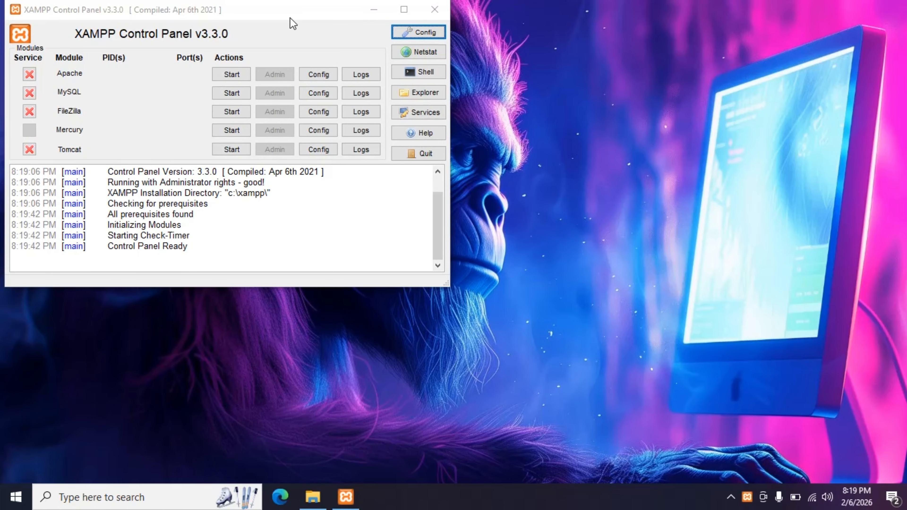
{"action": "left_click_drag", "start_coordinate": [281, 16], "coordinate": [496, 92]}
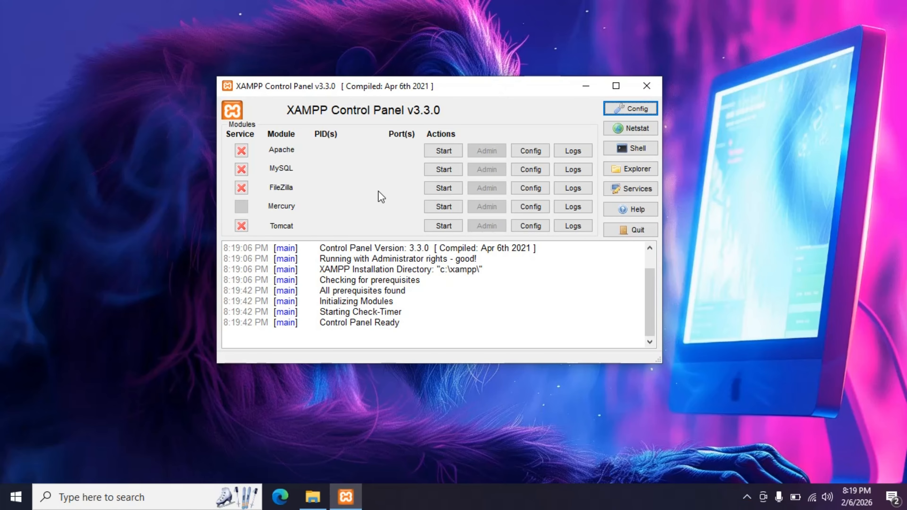
Start the Apache and MySQL modules in the XAMPP Control Panel
{"action": "left_click", "coordinate": [561, 290]}
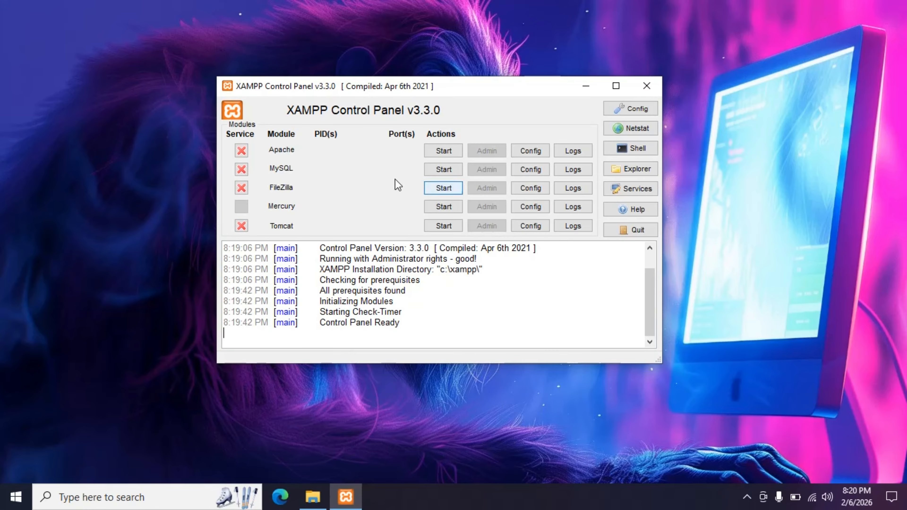
{"action": "left_click", "coordinate": [449, 150]}
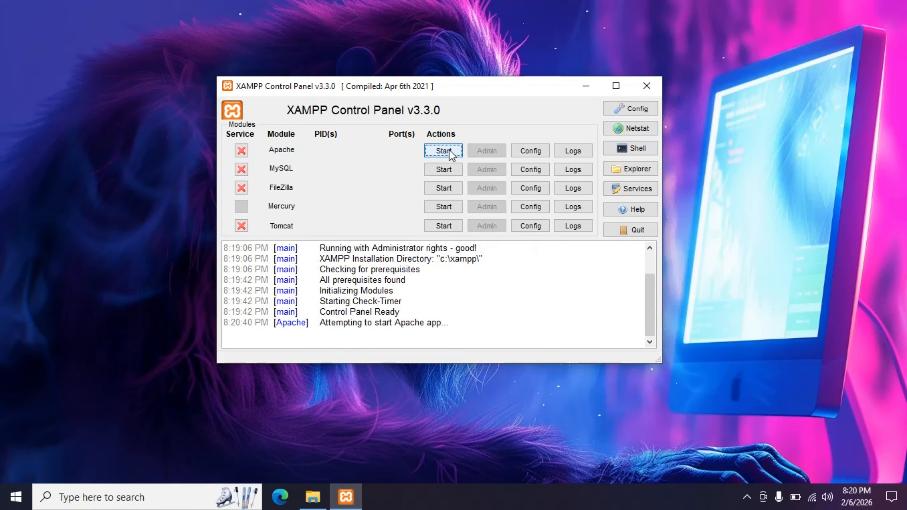
{"action": "left_click", "coordinate": [445, 169]}
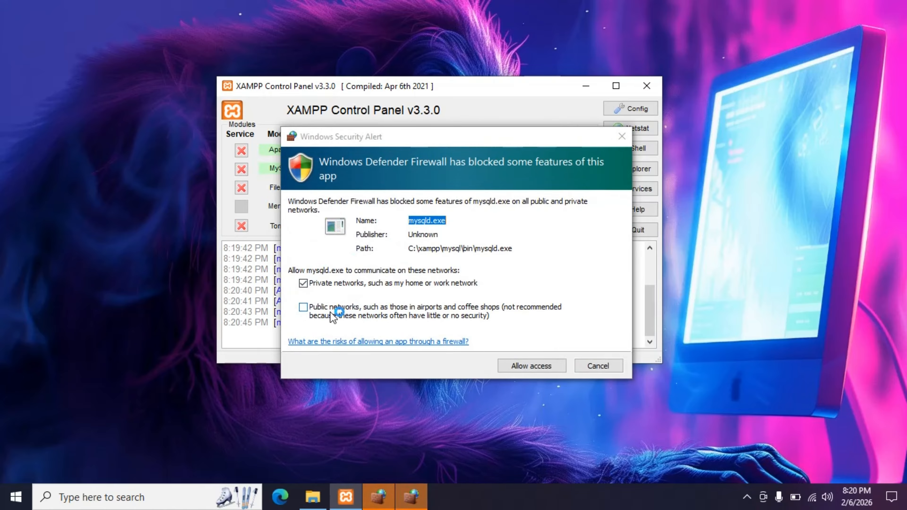
Allow mysqld.exe through Windows Defender Firewall on both private and public networks
{"action": "left_click", "coordinate": [303, 283]}
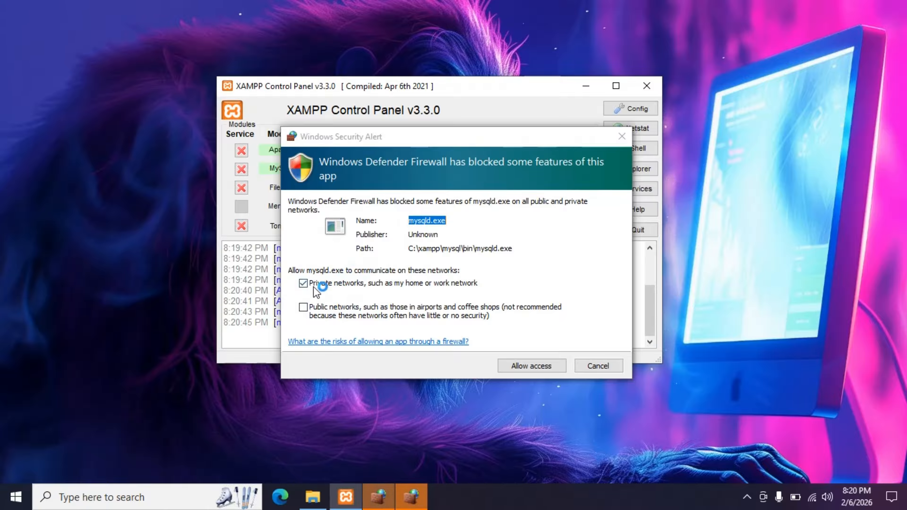
{"action": "left_click", "coordinate": [303, 307]}
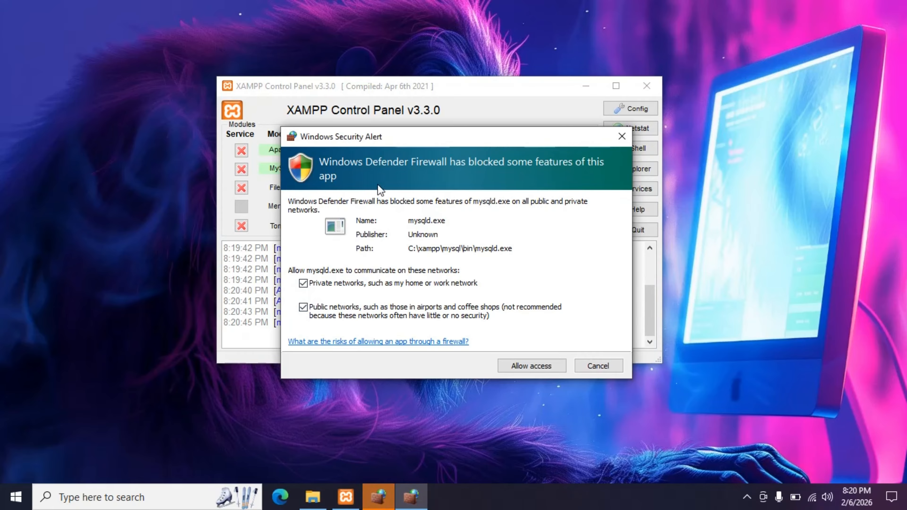
{"action": "left_click", "coordinate": [537, 366]}
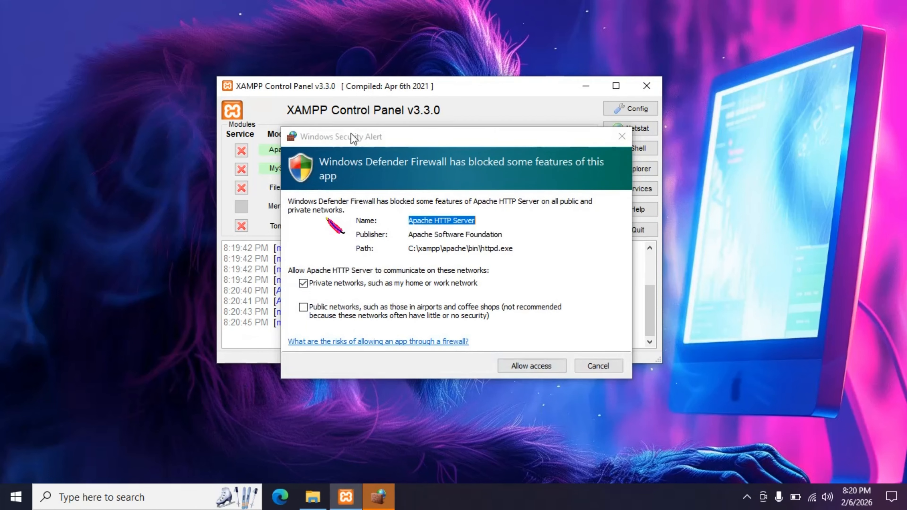
Allow Apache HTTP Server through Windows Defender Firewall on both private and public networks
{"action": "left_click", "coordinate": [303, 307]}
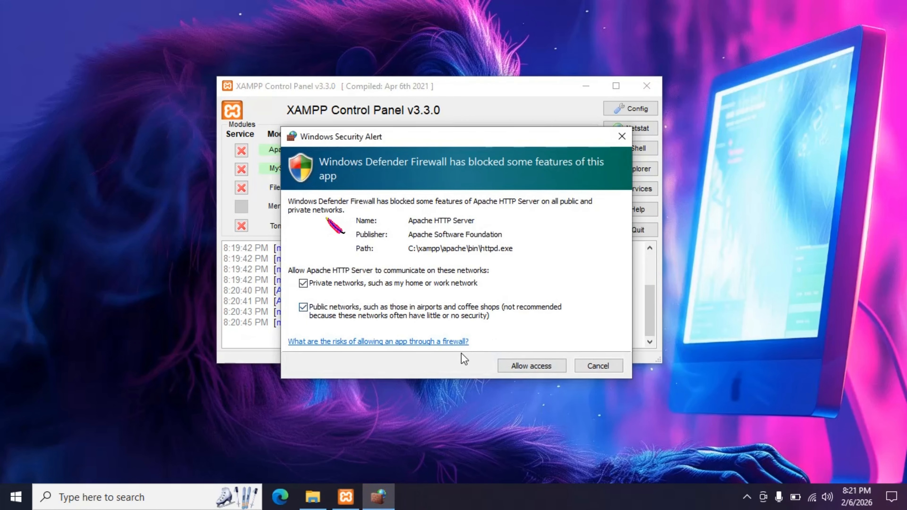
{"action": "left_click", "coordinate": [531, 367]}
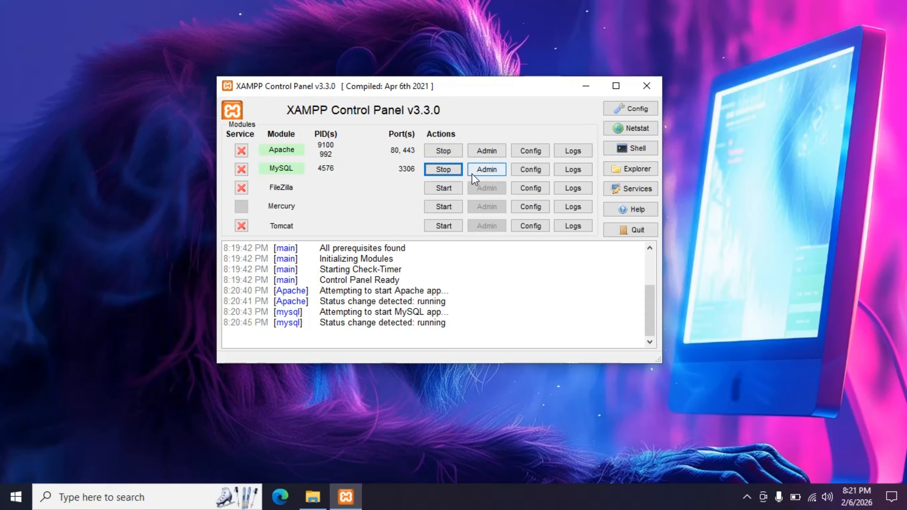
Launch phpMyAdmin from the MySQL module, inspect the mysql database's tree in the browser, and close the browser
{"action": "left_click", "coordinate": [493, 173]}
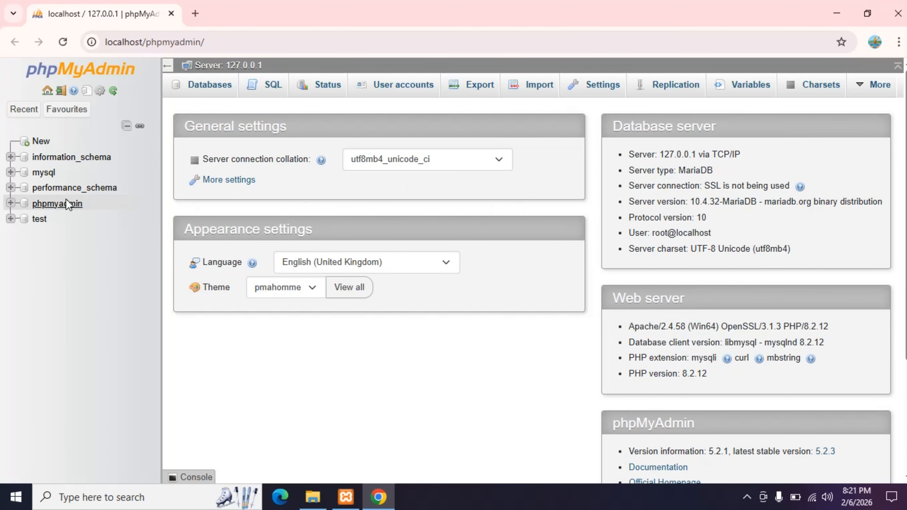
{"action": "left_click", "coordinate": [10, 173]}
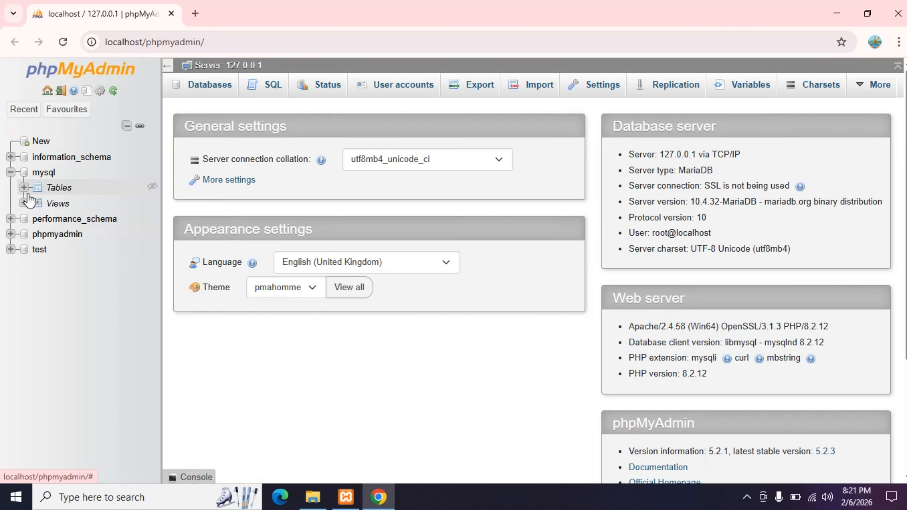
{"action": "left_click", "coordinate": [9, 173]}
{"action": "left_click", "coordinate": [9, 174]}
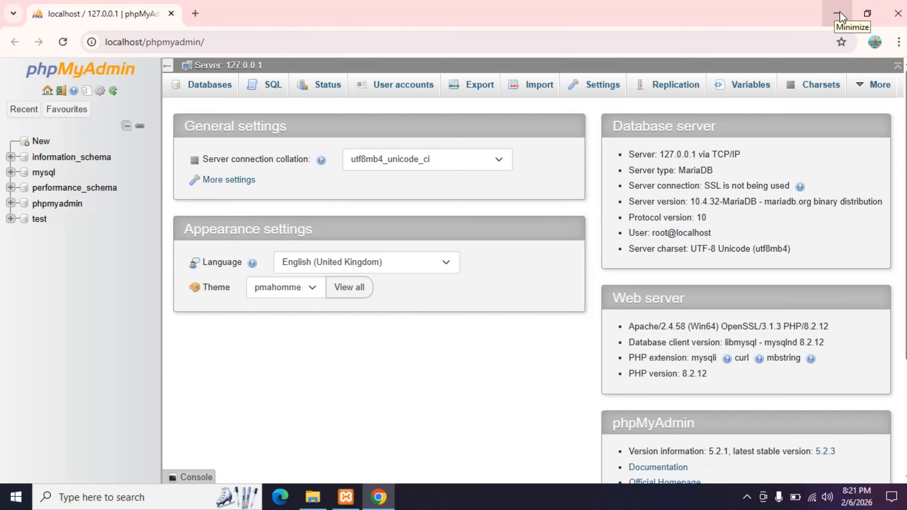
{"action": "left_click", "coordinate": [898, 13]}
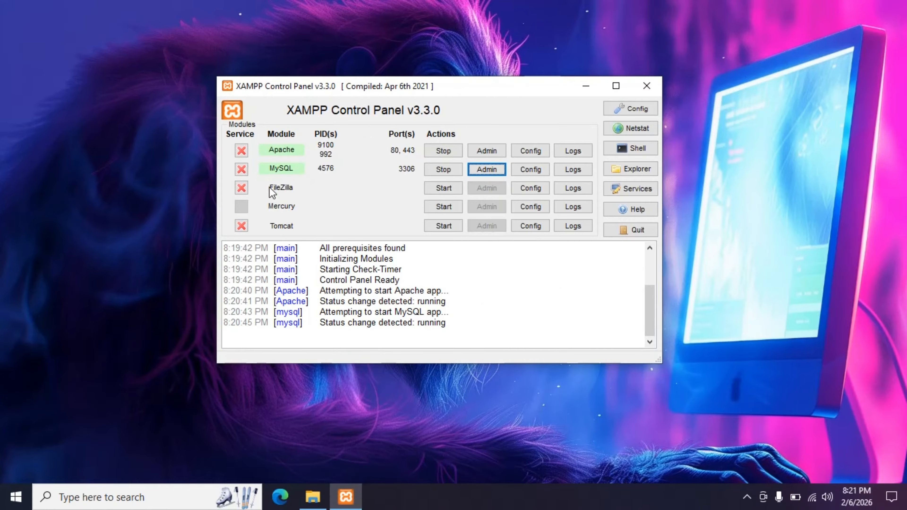
Stop the MySQL and Apache modules and close the XAMPP Control Panel
{"action": "left_click", "coordinate": [442, 170]}
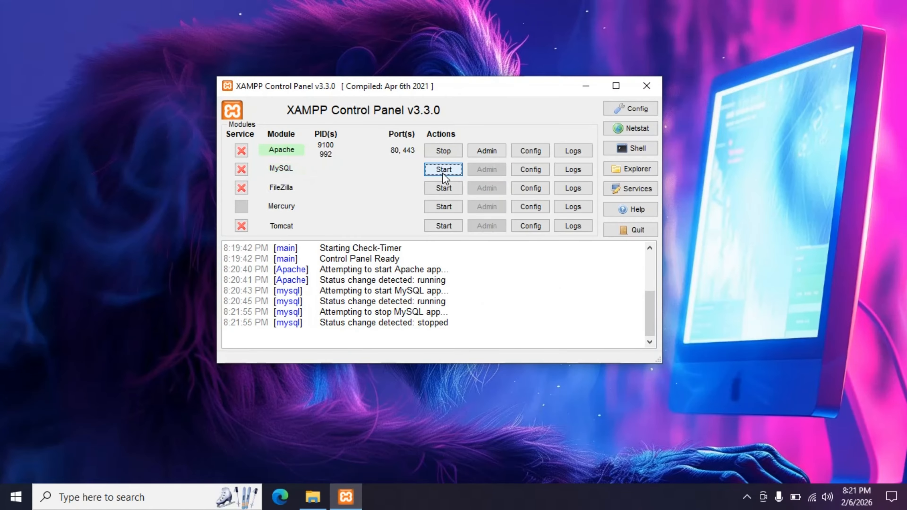
{"action": "left_click", "coordinate": [448, 152]}
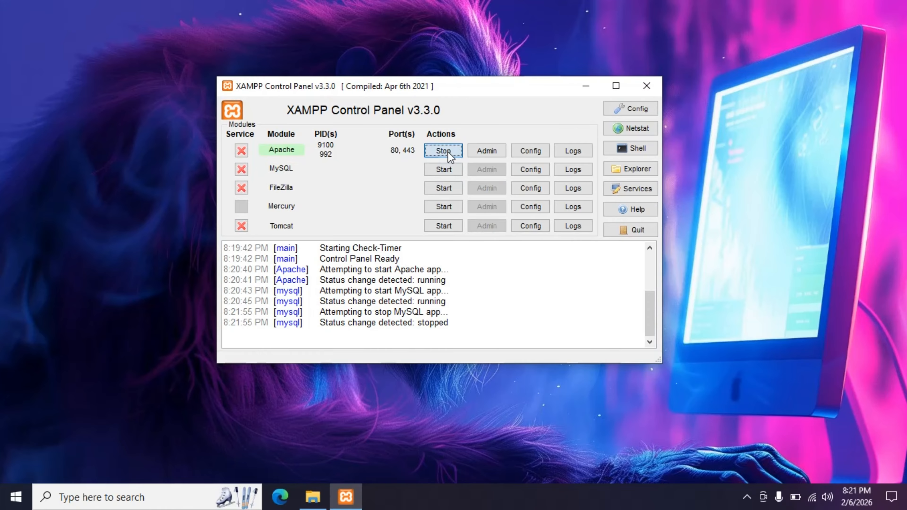
{"action": "left_click", "coordinate": [647, 92]}
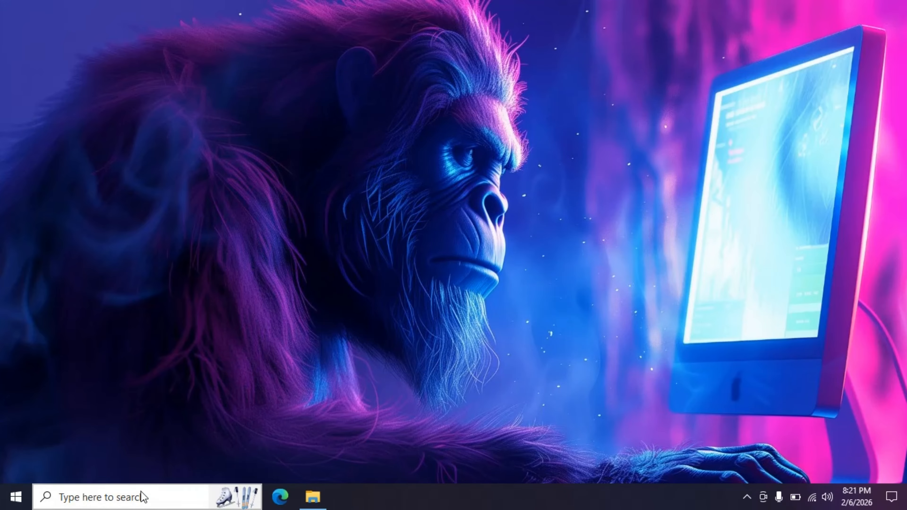
{"action": "left_click", "coordinate": [130, 504]}
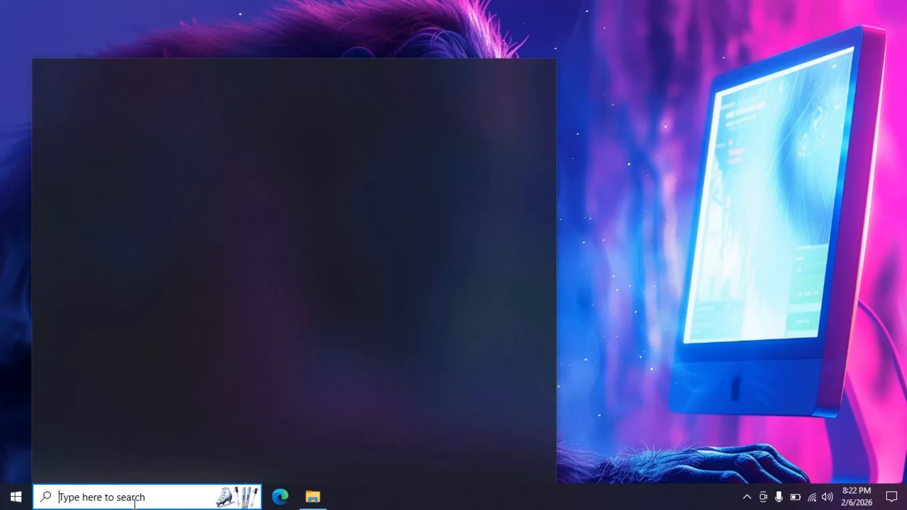
{"action": "type", "text": "php"}
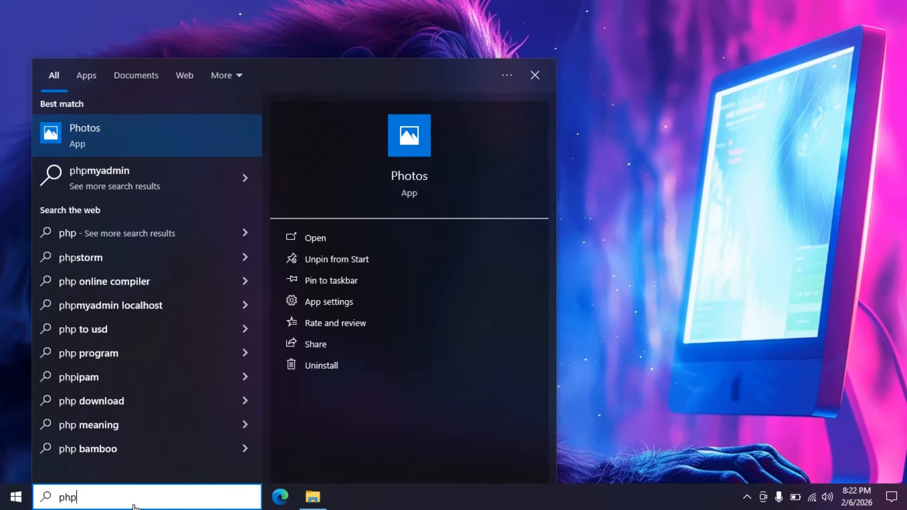
{"action": "key", "text": "BackSpace"}
{"action": "key", "text": "BackSpace"}
{"action": "key", "text": "BackSpace"}
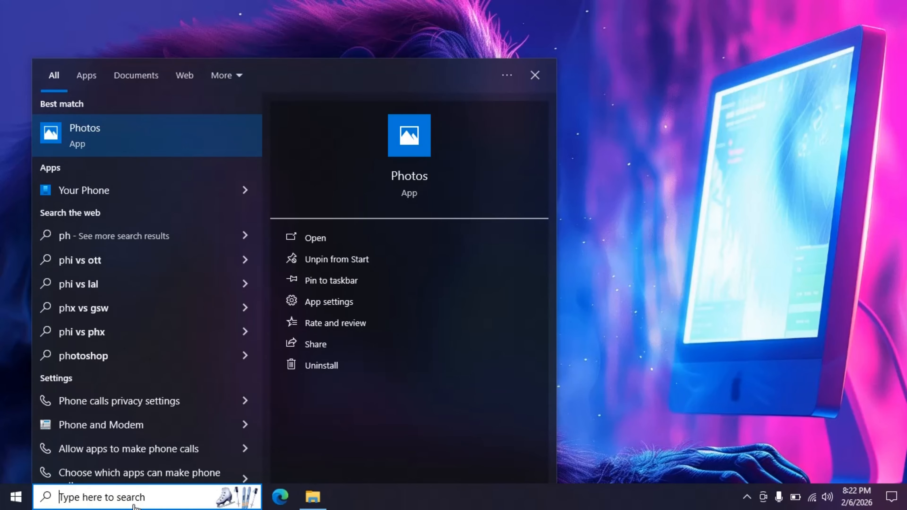
Find XAMPP Control Panel with a Windows search for "xam", launch it, and move its window nearer the middle of the desktop
{"action": "type", "text": "xam"}
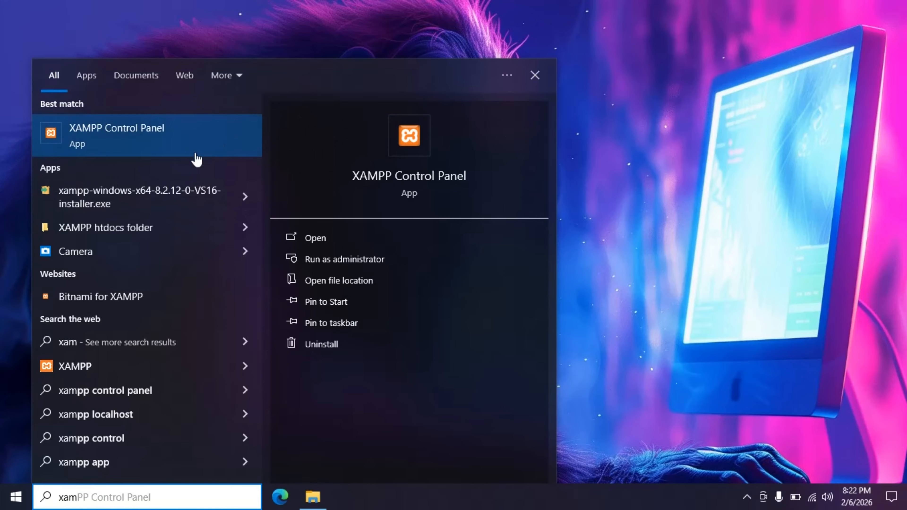
{"action": "left_click", "coordinate": [165, 138]}
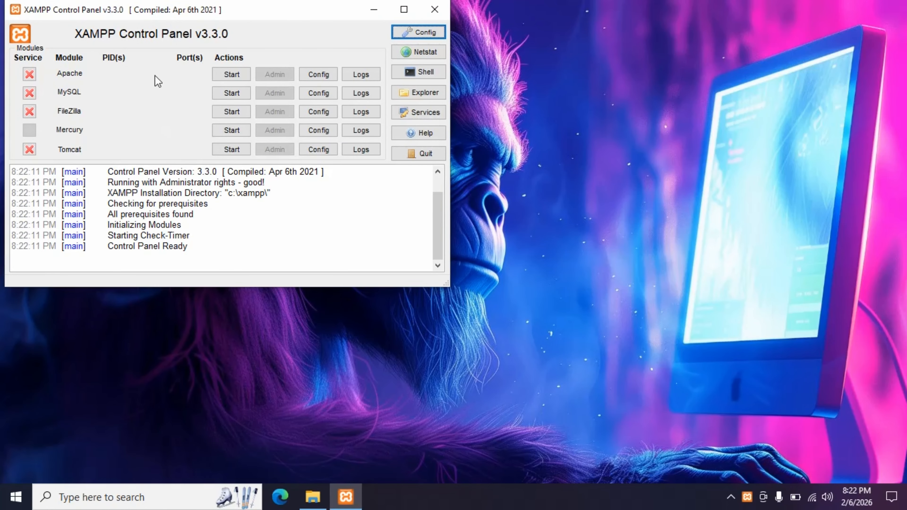
{"action": "left_click_drag", "start_coordinate": [243, 9], "coordinate": [396, 106]}
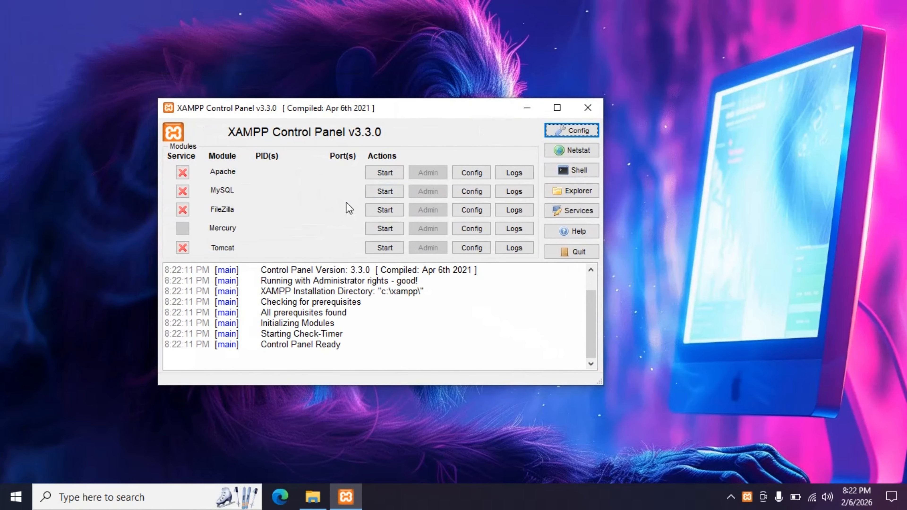
Start the Apache and MySQL modules again and check that phpMyAdmin loads from MySQL, closing the browser when done
{"action": "left_click", "coordinate": [391, 173]}
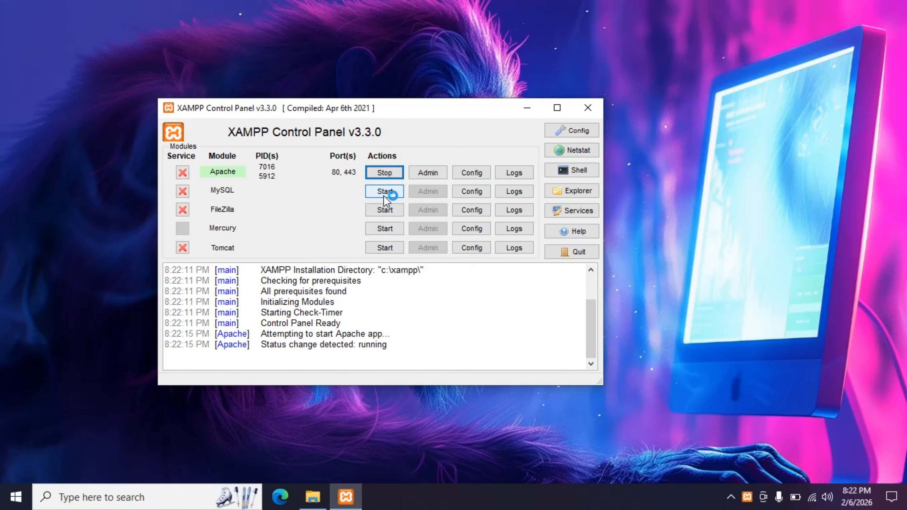
{"action": "left_click", "coordinate": [389, 191]}
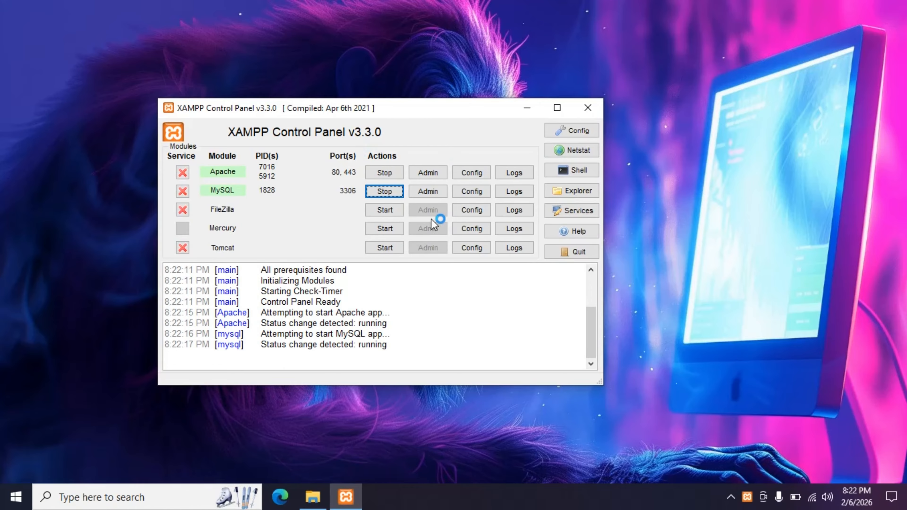
{"action": "left_click", "coordinate": [430, 192]}
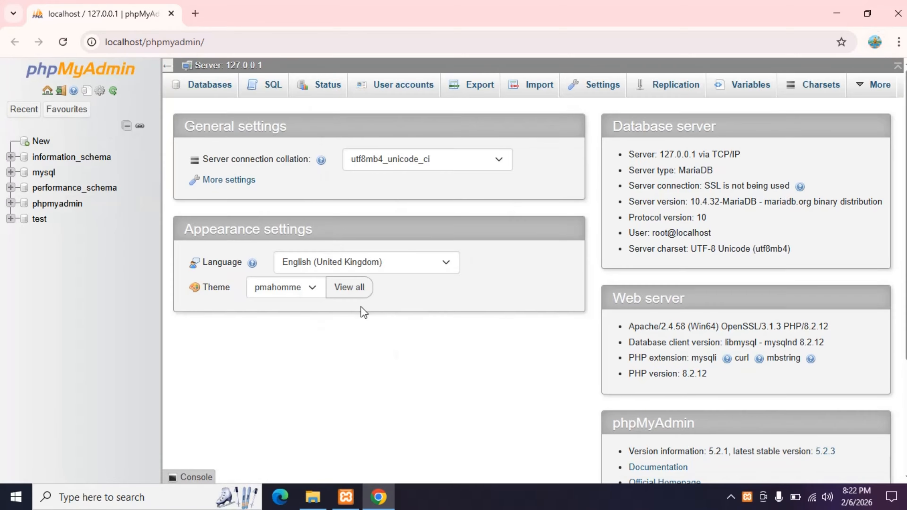
{"action": "left_click", "coordinate": [895, 11]}
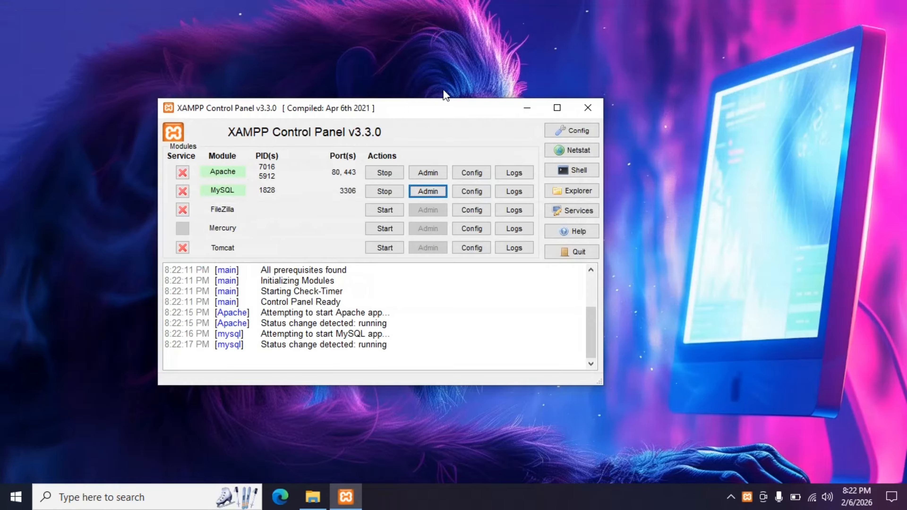
Stop the running MySQL and Apache modules, keeping the XAMPP Control Panel open
{"action": "left_click", "coordinate": [387, 191]}
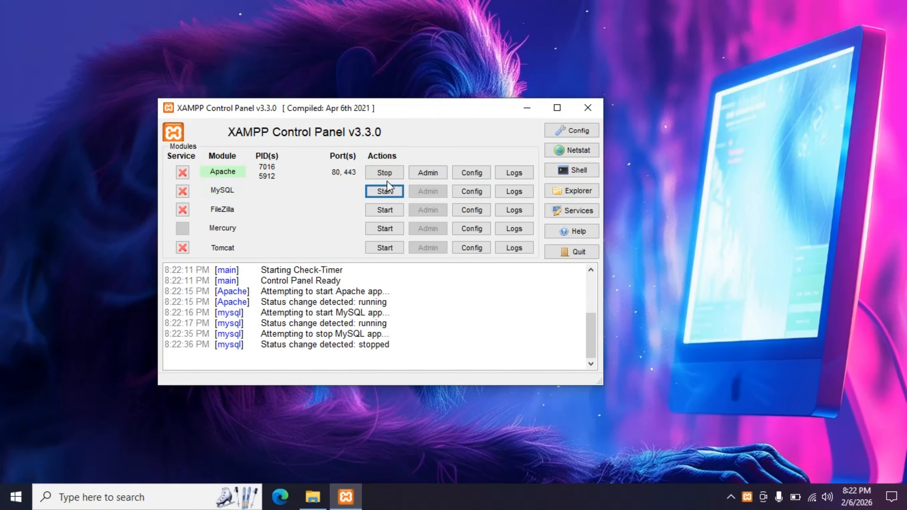
{"action": "left_click", "coordinate": [393, 172]}
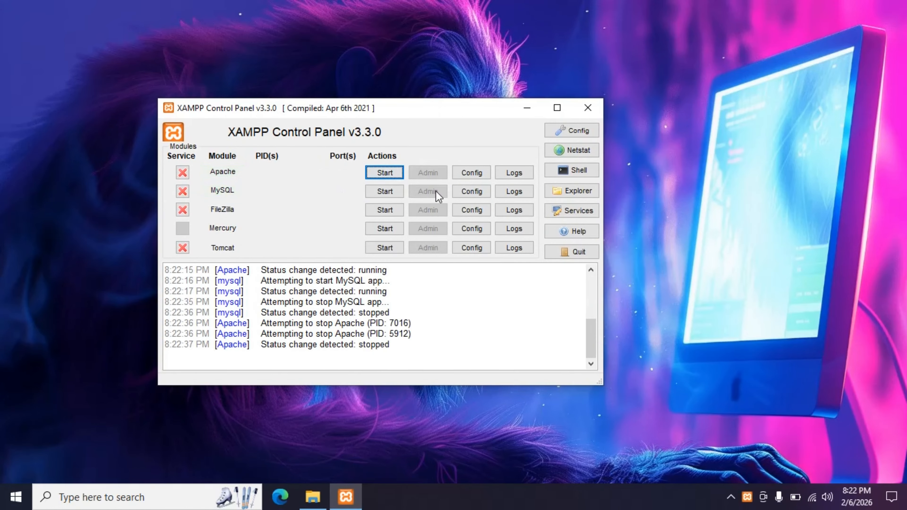